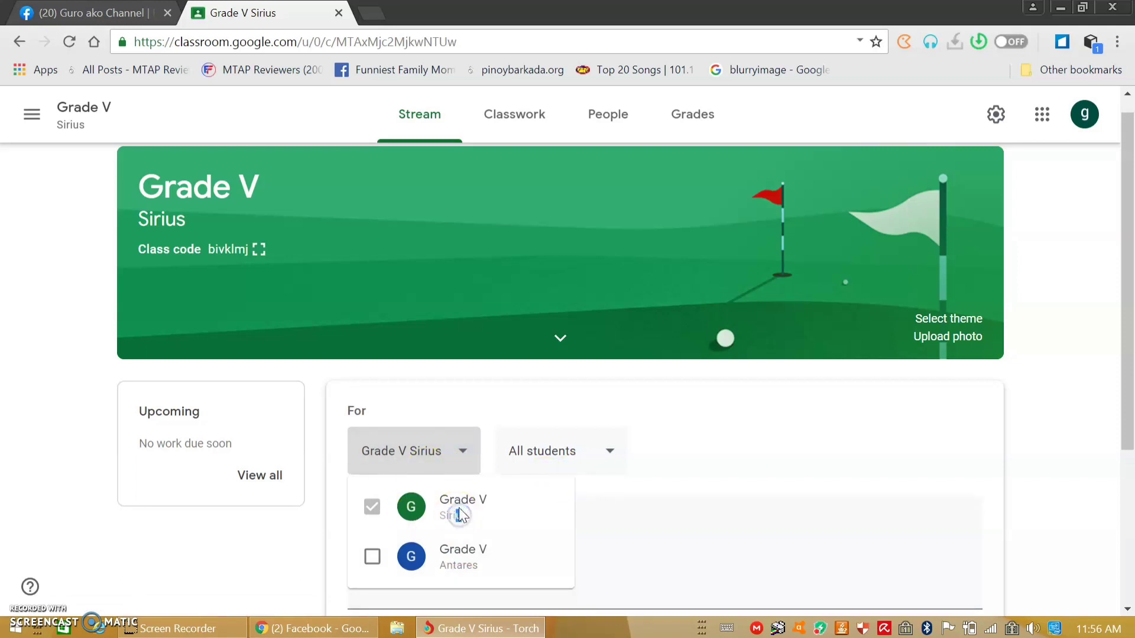
Write an announcement for Grade V Sirius: "Hello Kiddos! Just a reminder that your math project is due on Friday.".
{"action": "left_click", "coordinate": [421, 460]}
{"action": "left_click", "coordinate": [442, 533]}
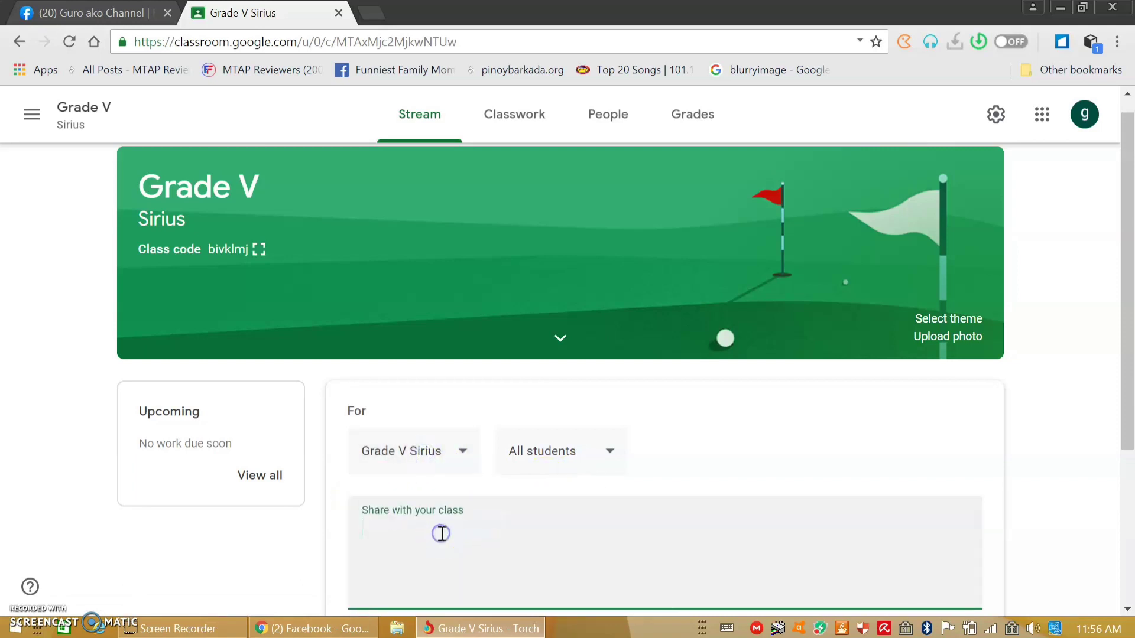
{"action": "scroll", "coordinate": [441, 533], "scroll_direction": "down", "scroll_amount": 3}
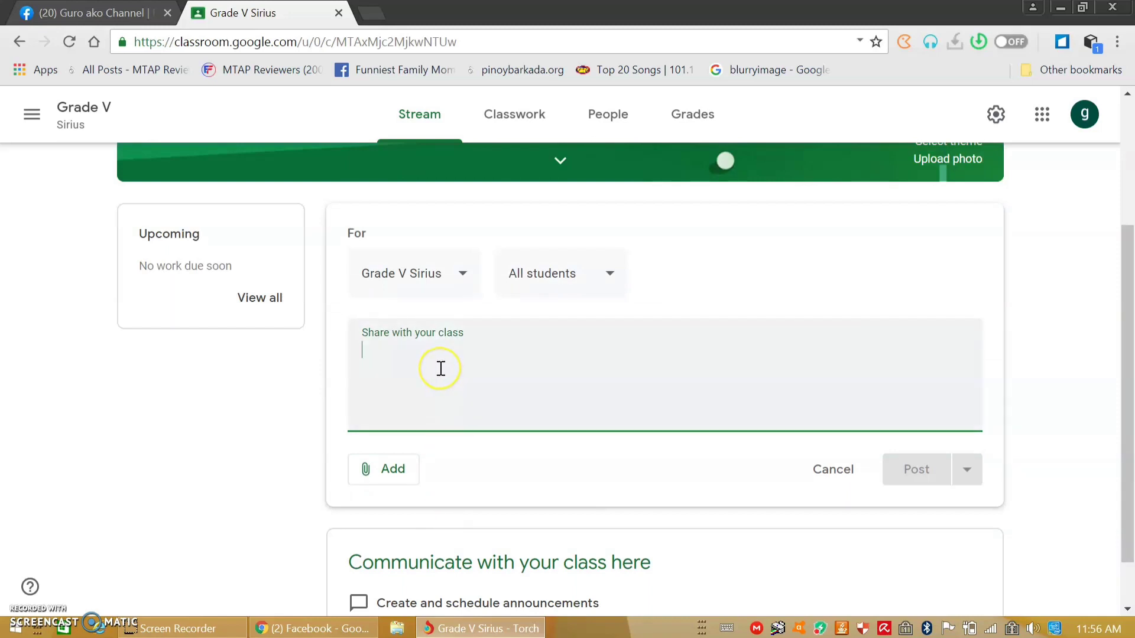
{"action": "type", "text": "H"}
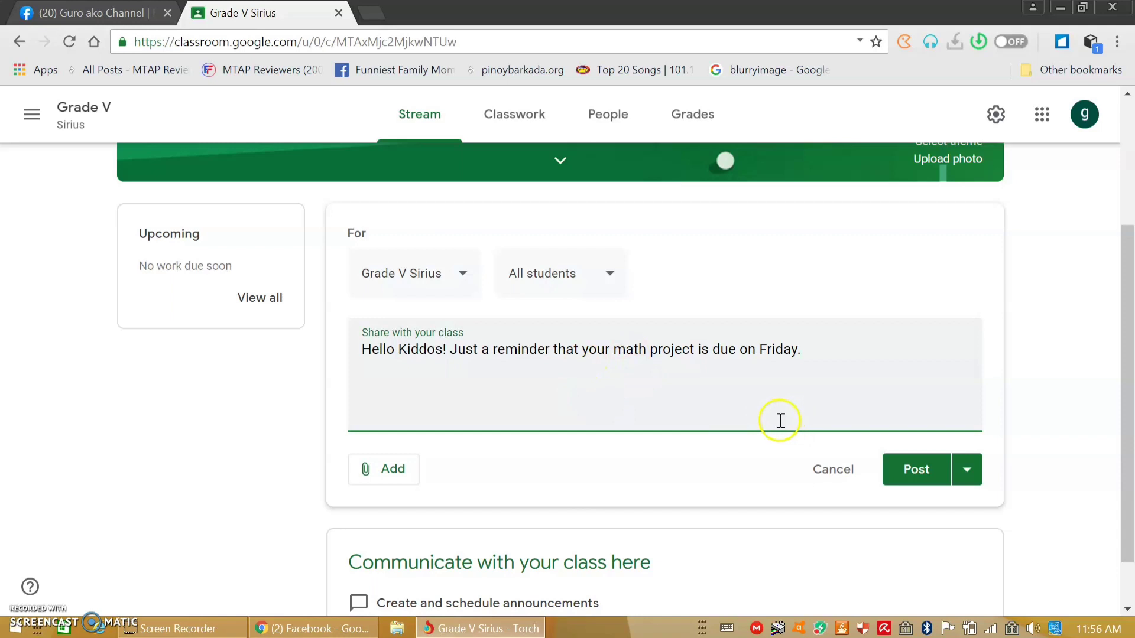
{"action": "scroll", "coordinate": [591, 449], "scroll_direction": "up", "scroll_amount": 1}
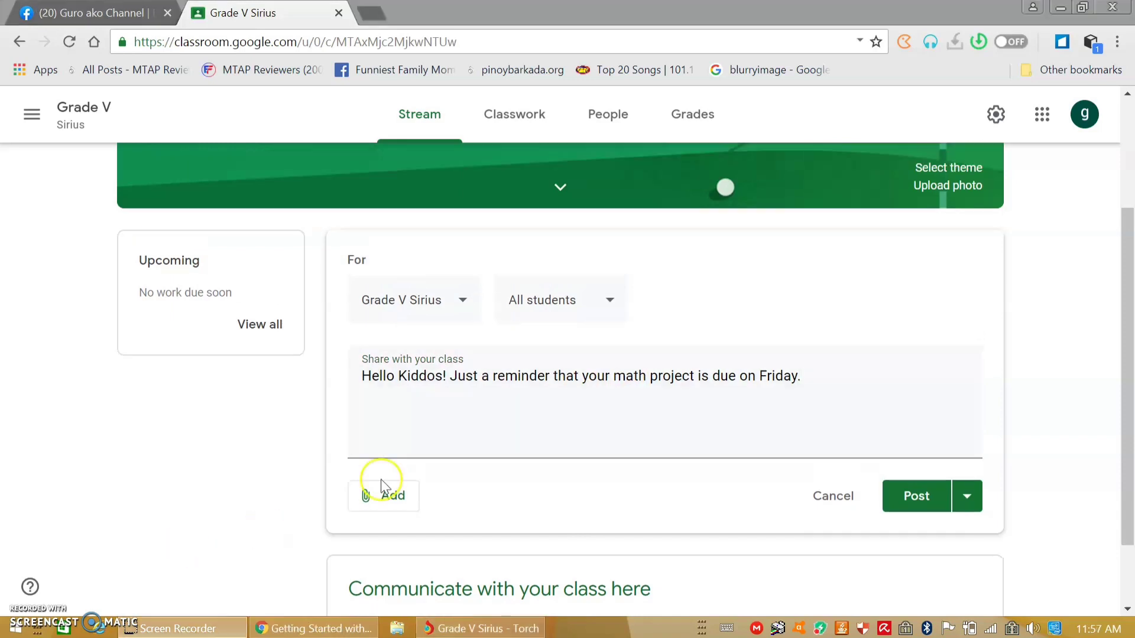
{"action": "left_click", "coordinate": [377, 509]}
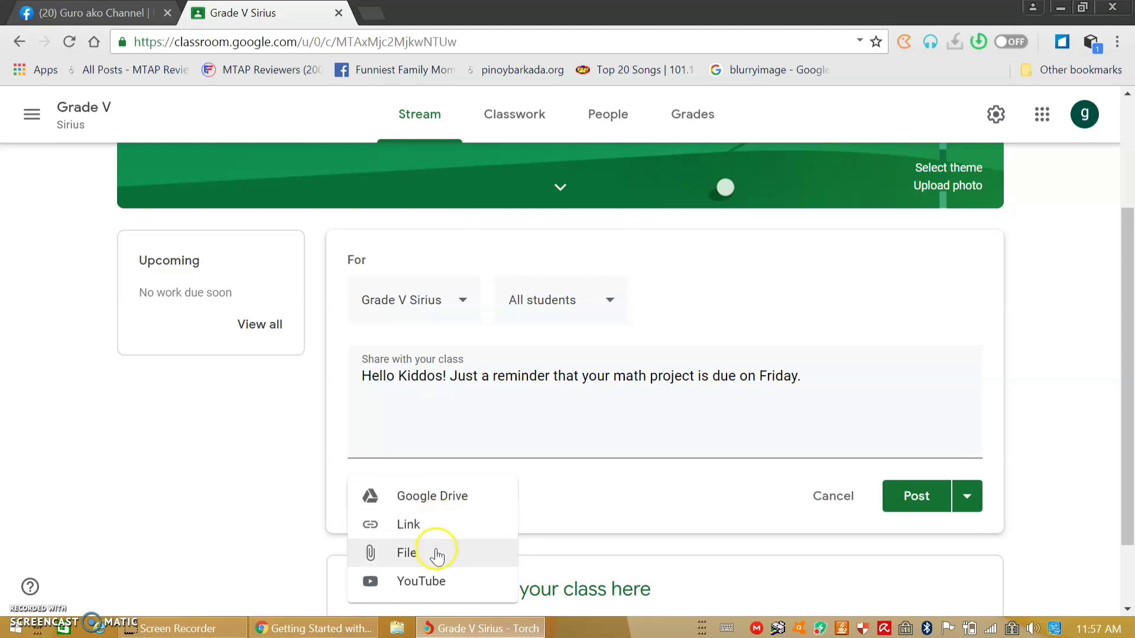
{"action": "left_click", "coordinate": [624, 480]}
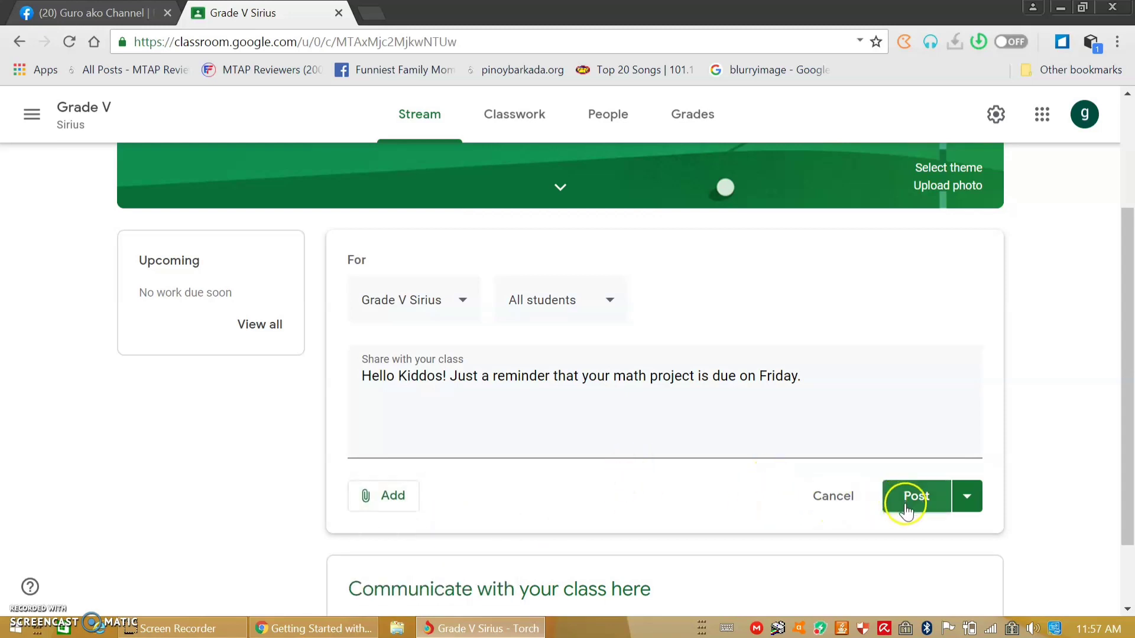
Schedule the announcement for May 15, 2020 at 9:00 AM.
{"action": "left_click", "coordinate": [965, 497]}
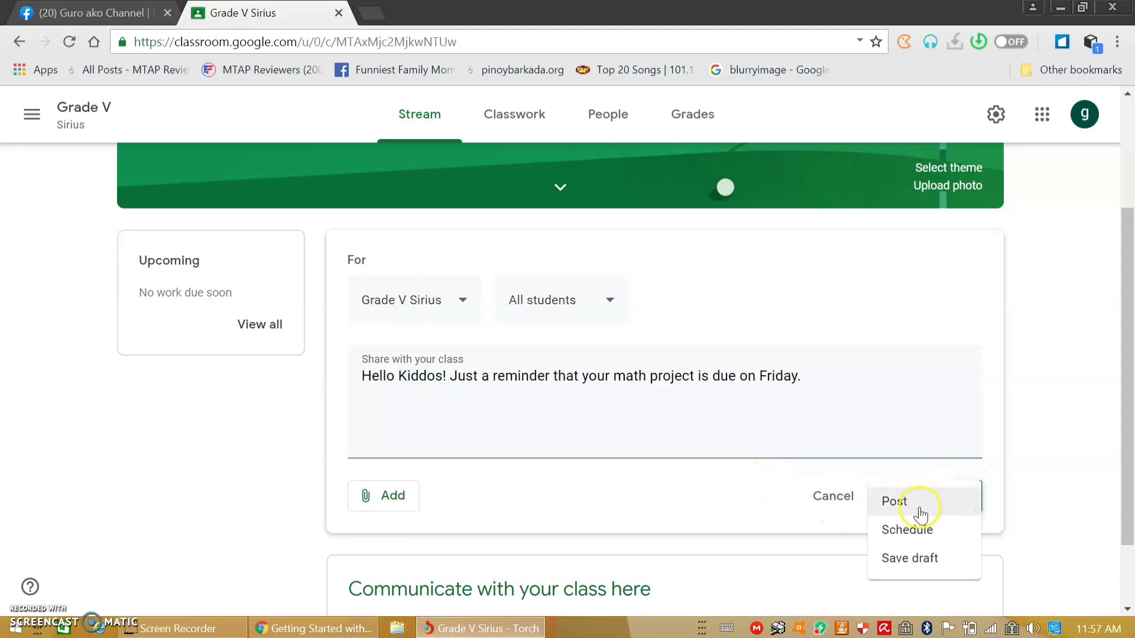
{"action": "left_click", "coordinate": [926, 538]}
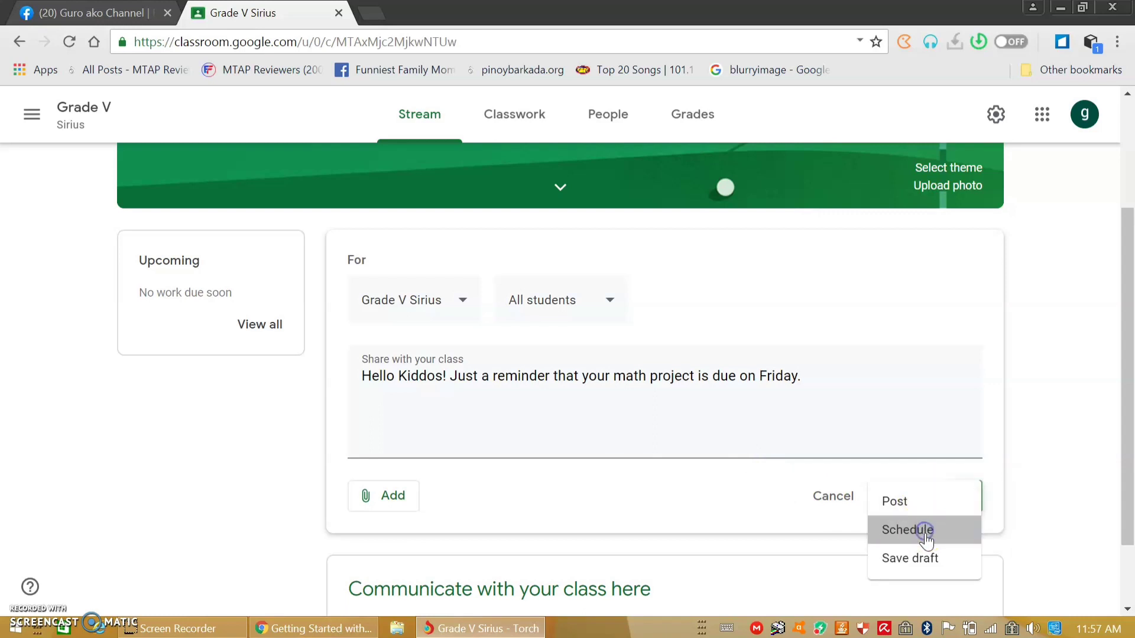
{"action": "left_click", "coordinate": [627, 323]}
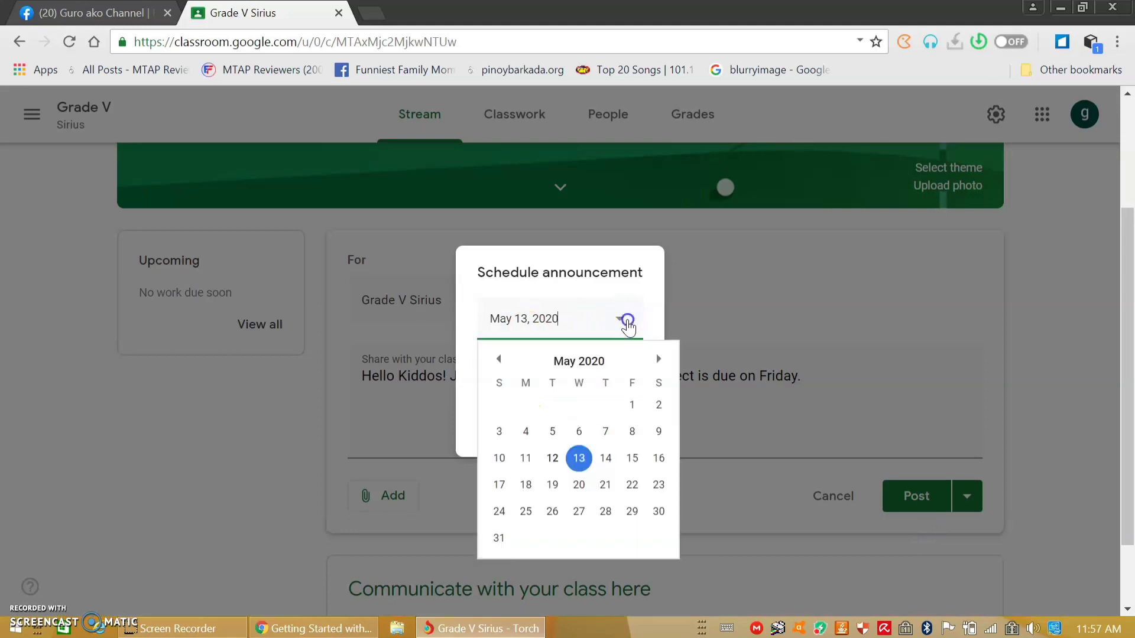
{"action": "left_click", "coordinate": [632, 458]}
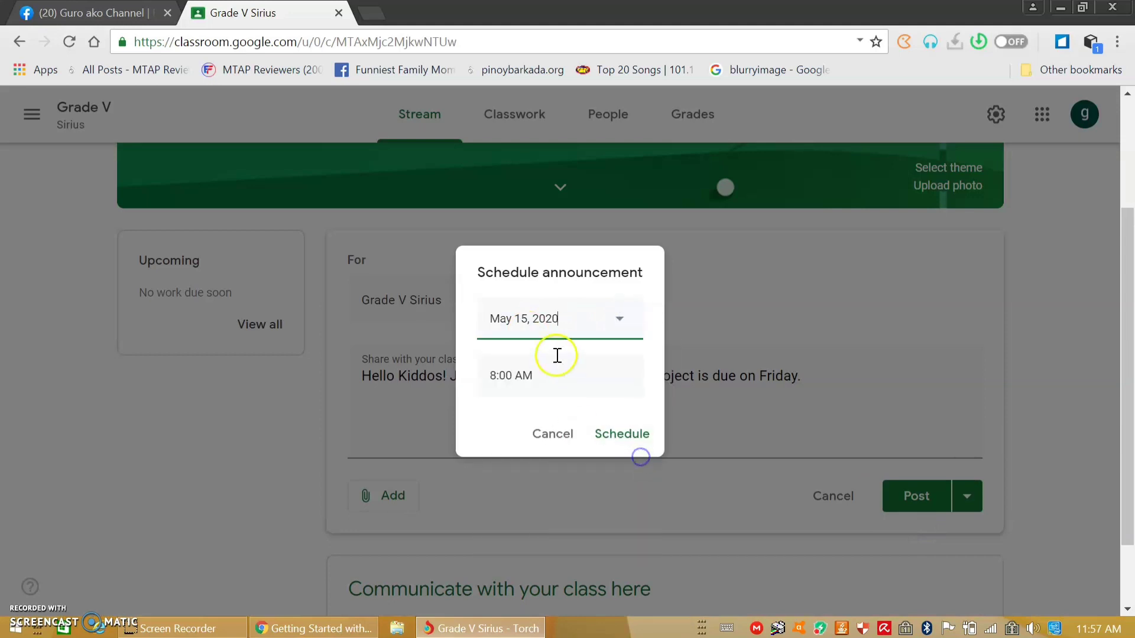
{"action": "left_click", "coordinate": [501, 377]}
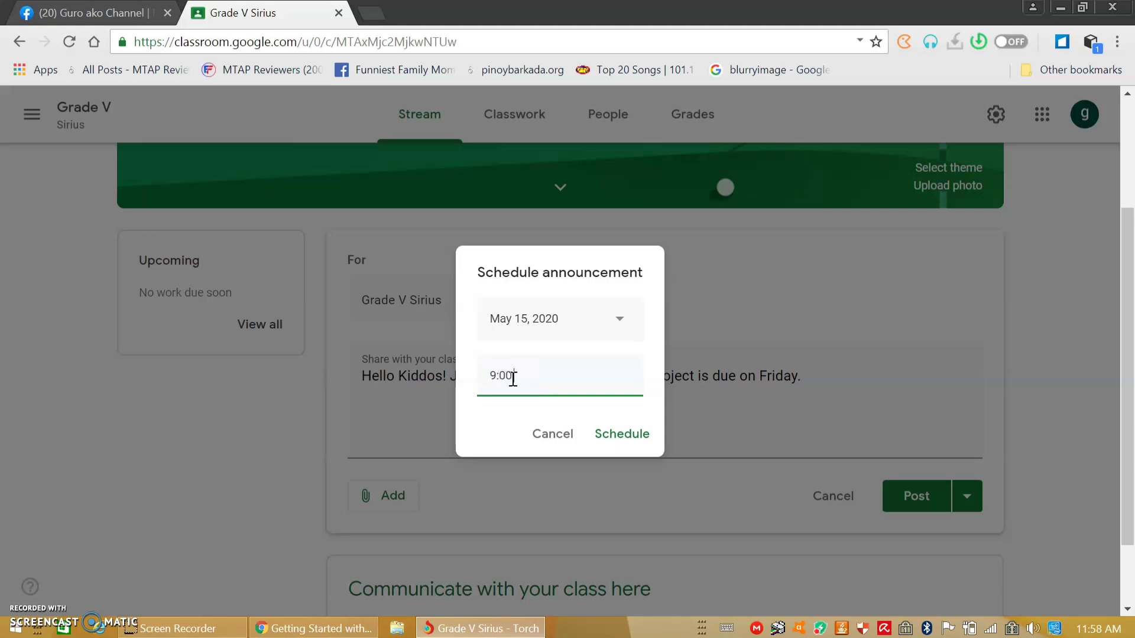
{"action": "left_click", "coordinate": [596, 432]}
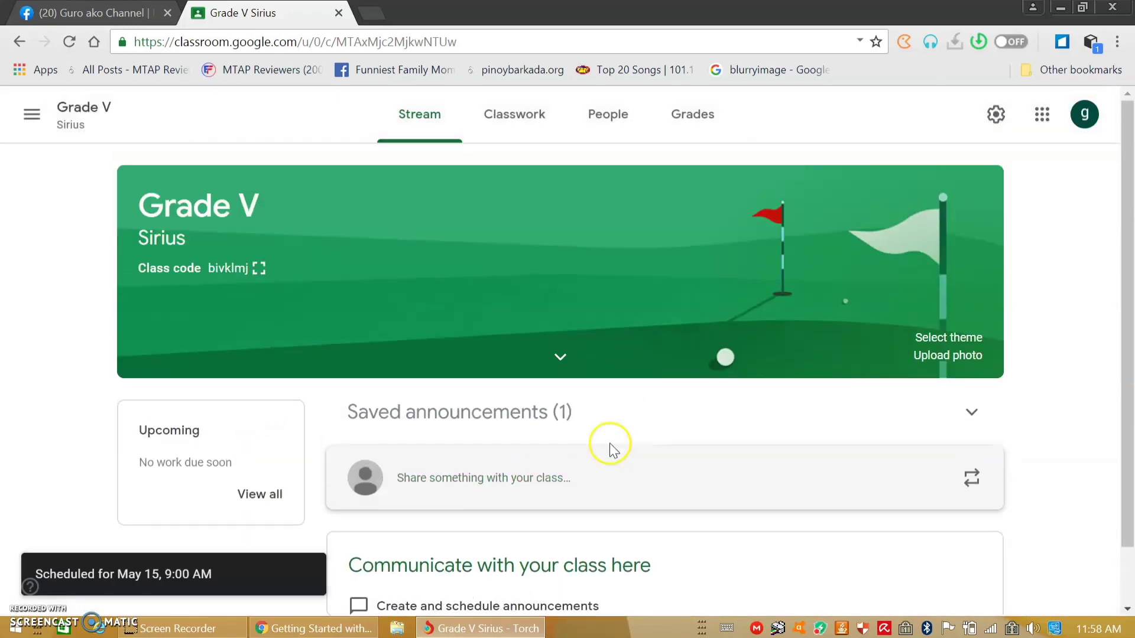
{"action": "scroll", "coordinate": [612, 451], "scroll_direction": "down", "scroll_amount": 1}
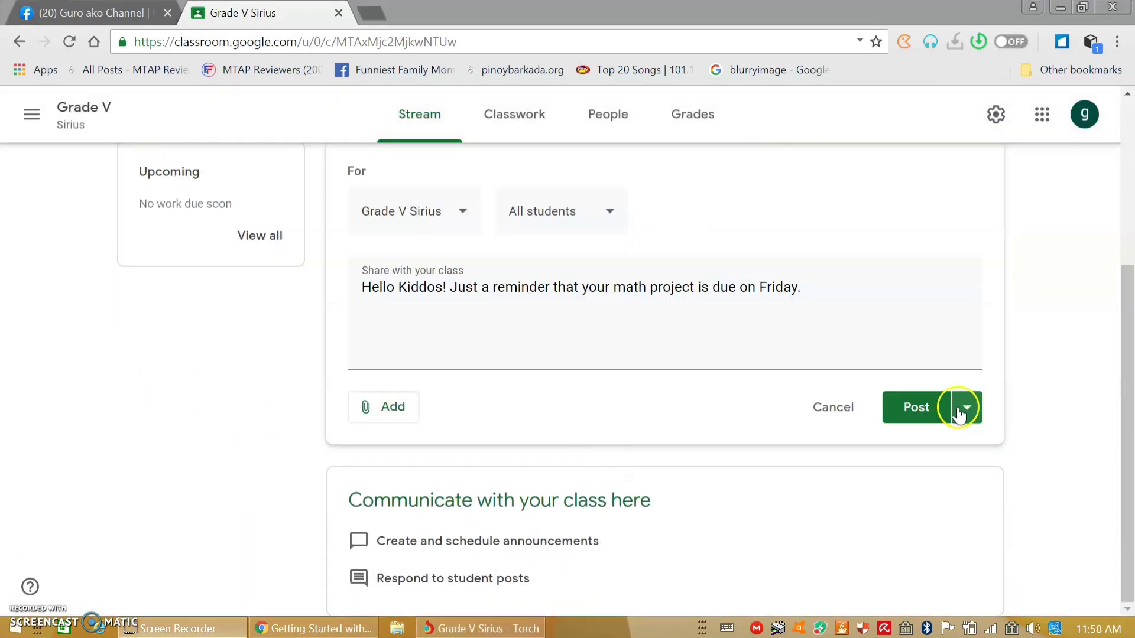
{"action": "left_click", "coordinate": [963, 405]}
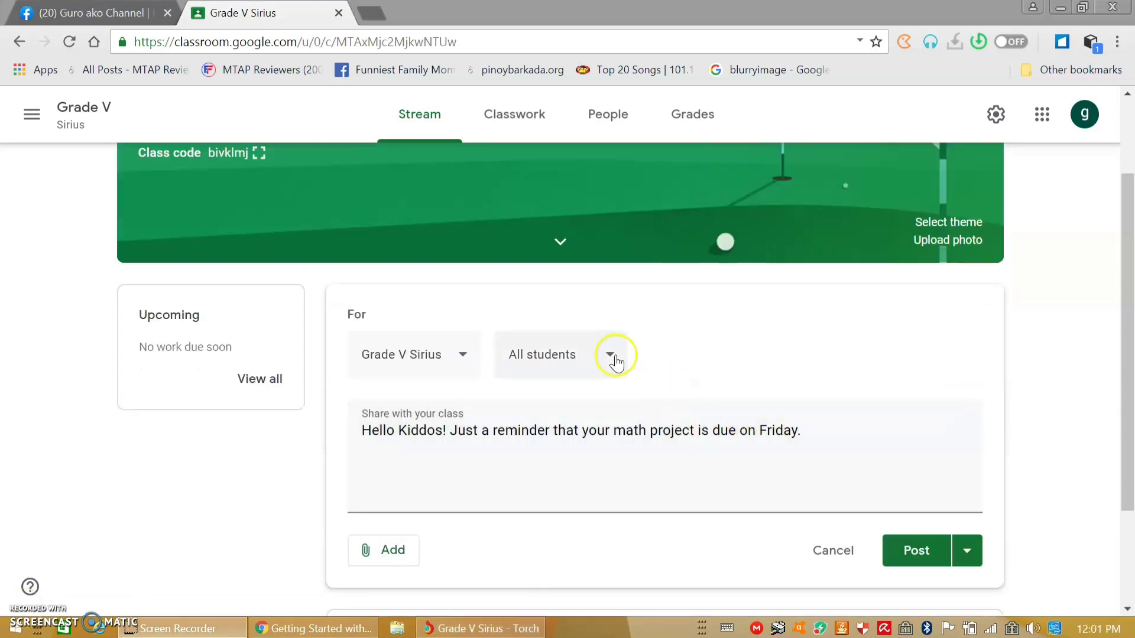
{"action": "left_click", "coordinate": [612, 358]}
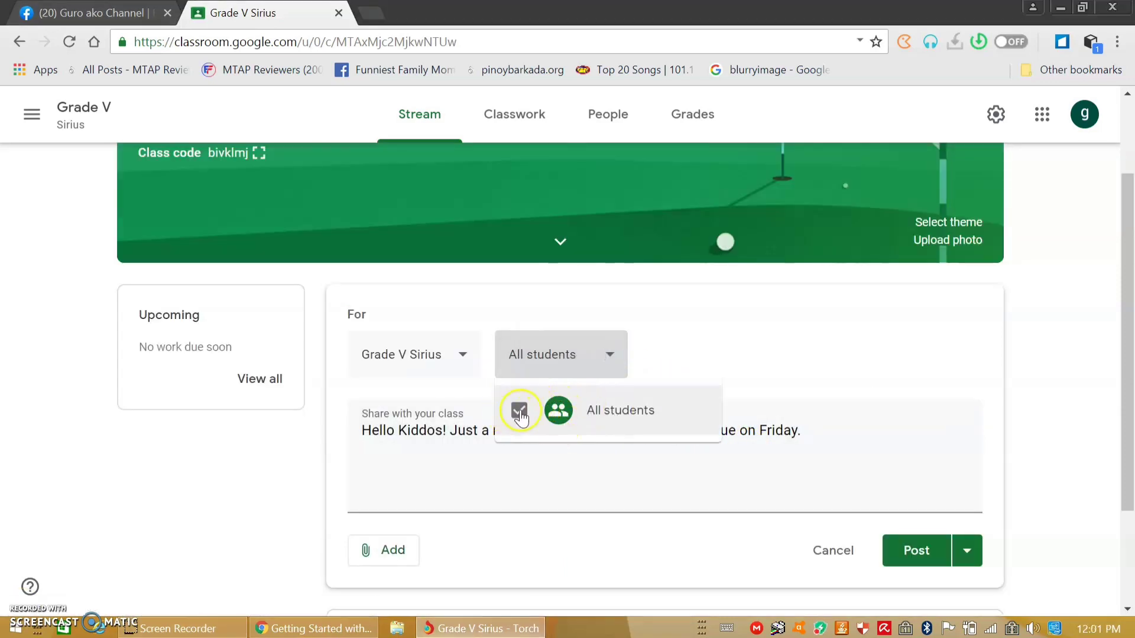
{"action": "left_click", "coordinate": [608, 354]}
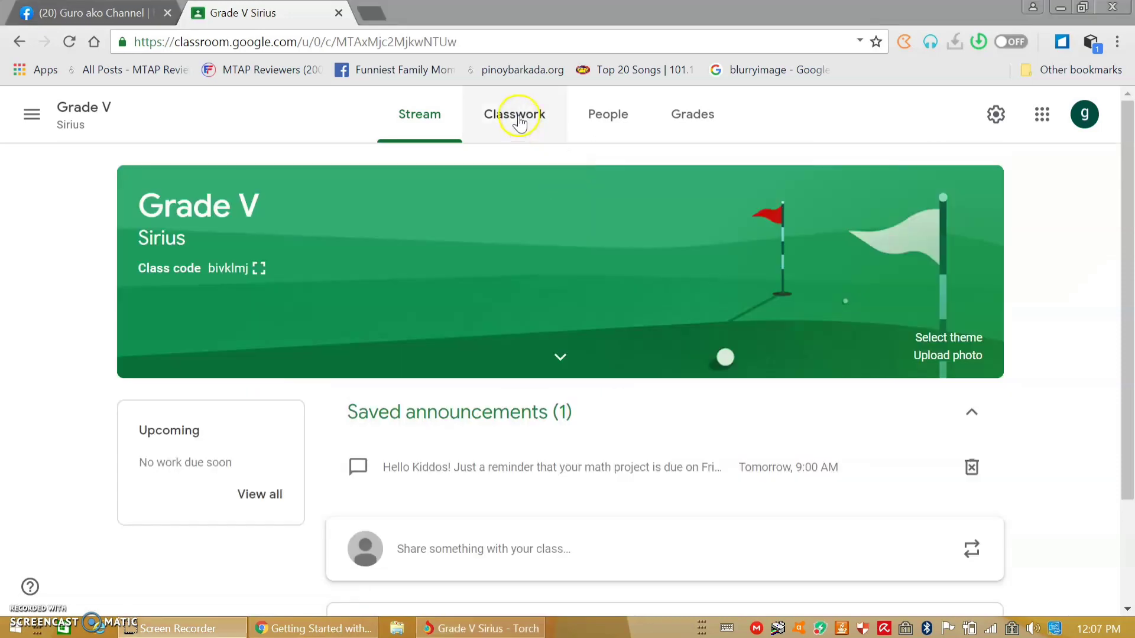
Create a classwork assignment titled "Fractions" with the instructions "Read and solve the problem. Show your solution.".
{"action": "left_click", "coordinate": [520, 115]}
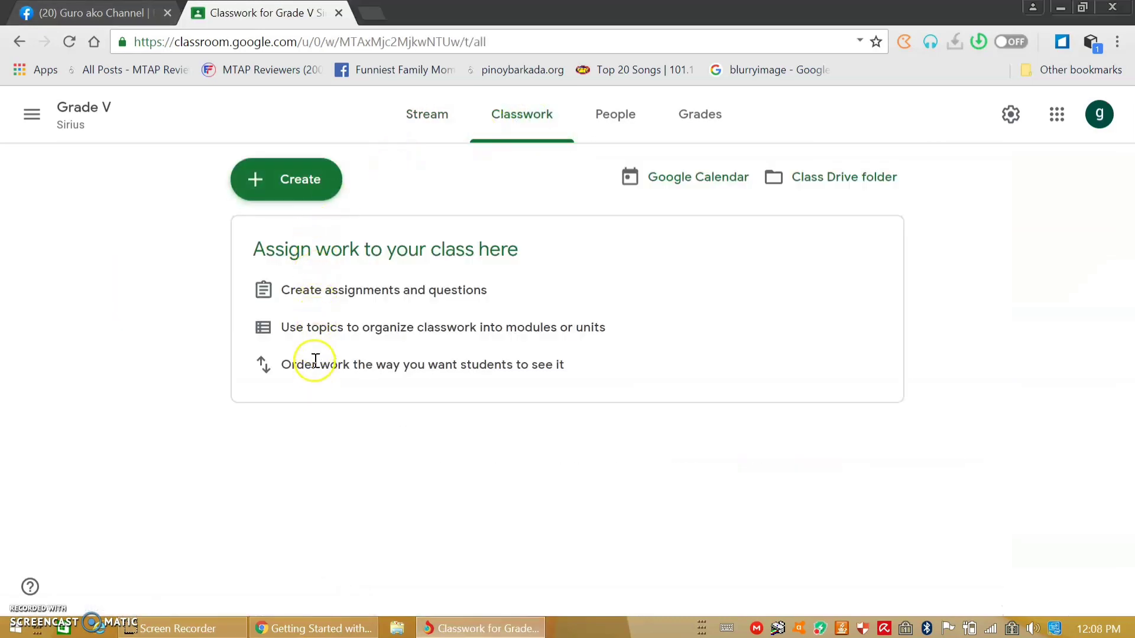
{"action": "left_click", "coordinate": [265, 190]}
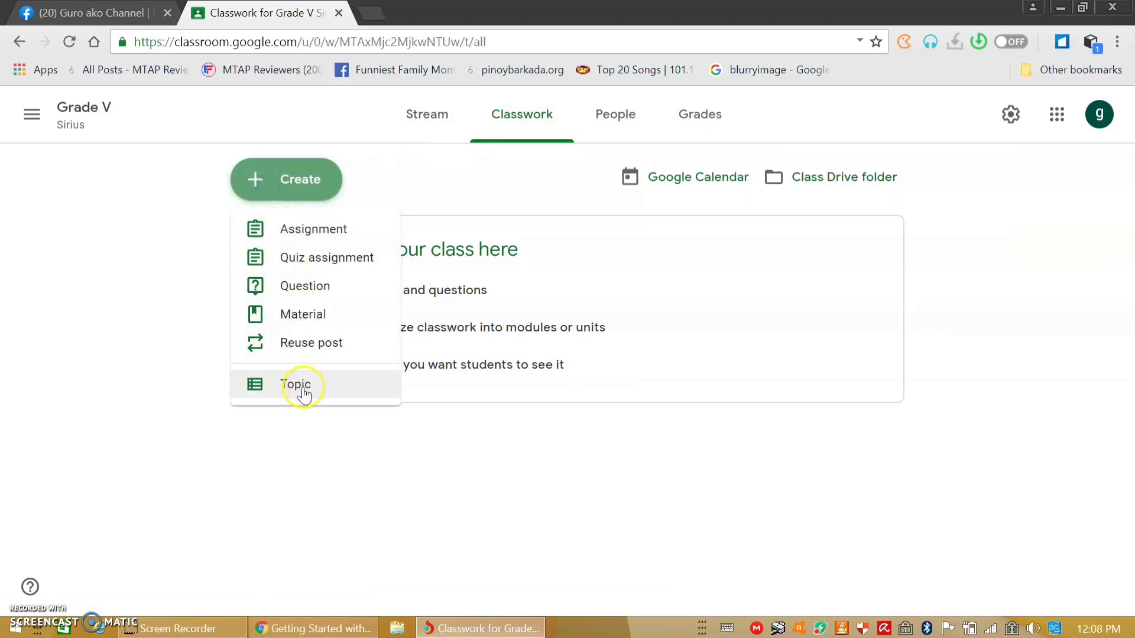
{"action": "left_click", "coordinate": [288, 230]}
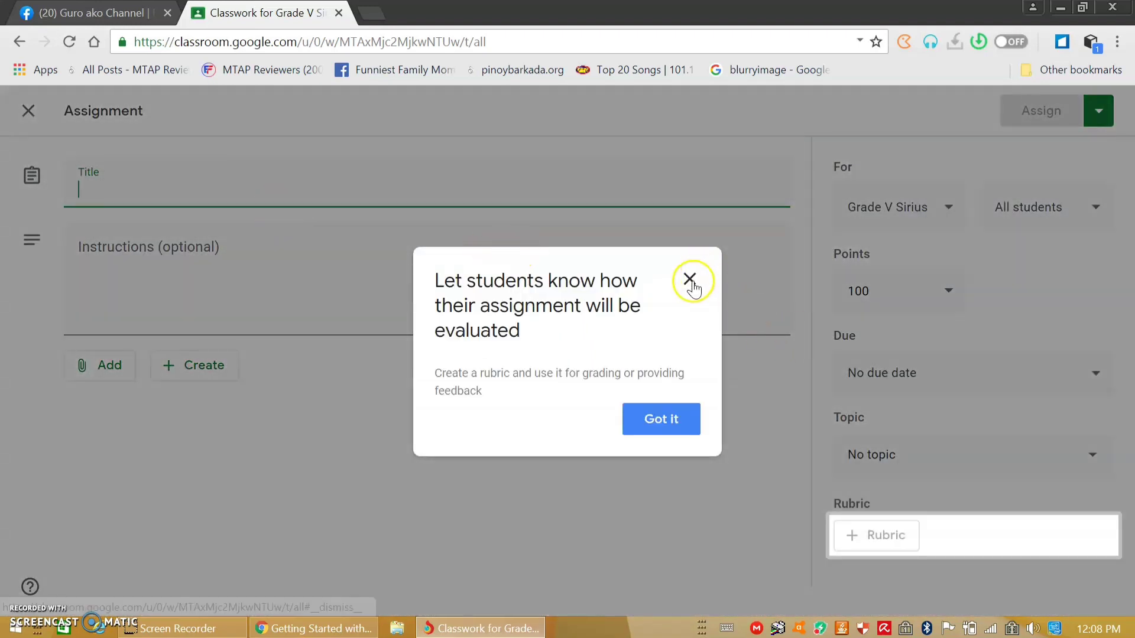
{"action": "left_click", "coordinate": [691, 276]}
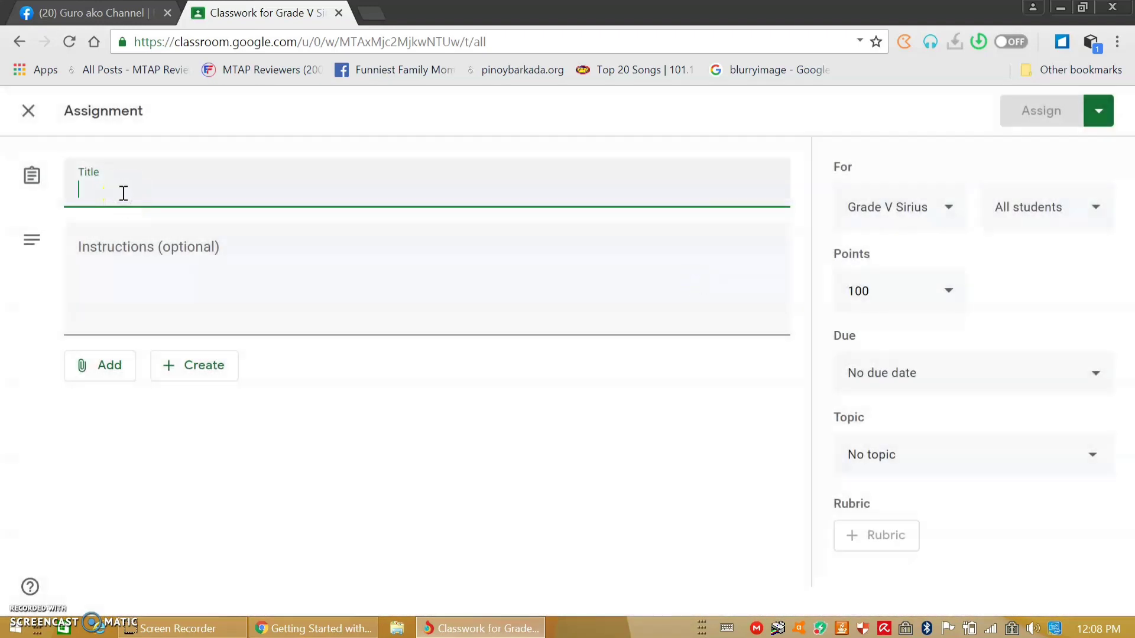
{"action": "type", "text": "Fractions"}
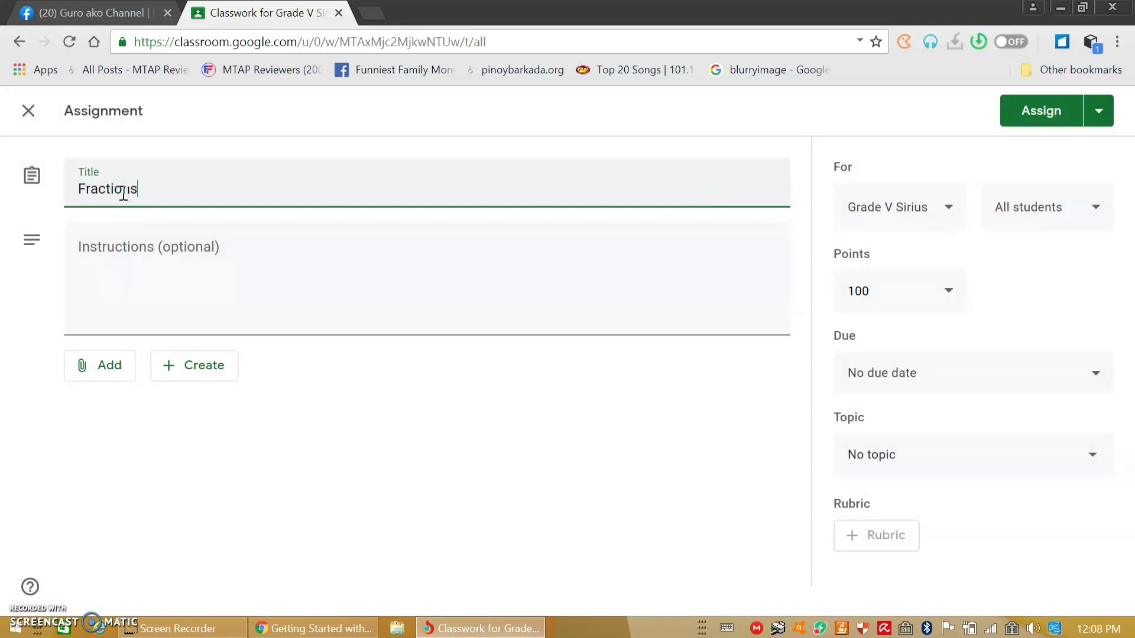
{"action": "left_click", "coordinate": [137, 249]}
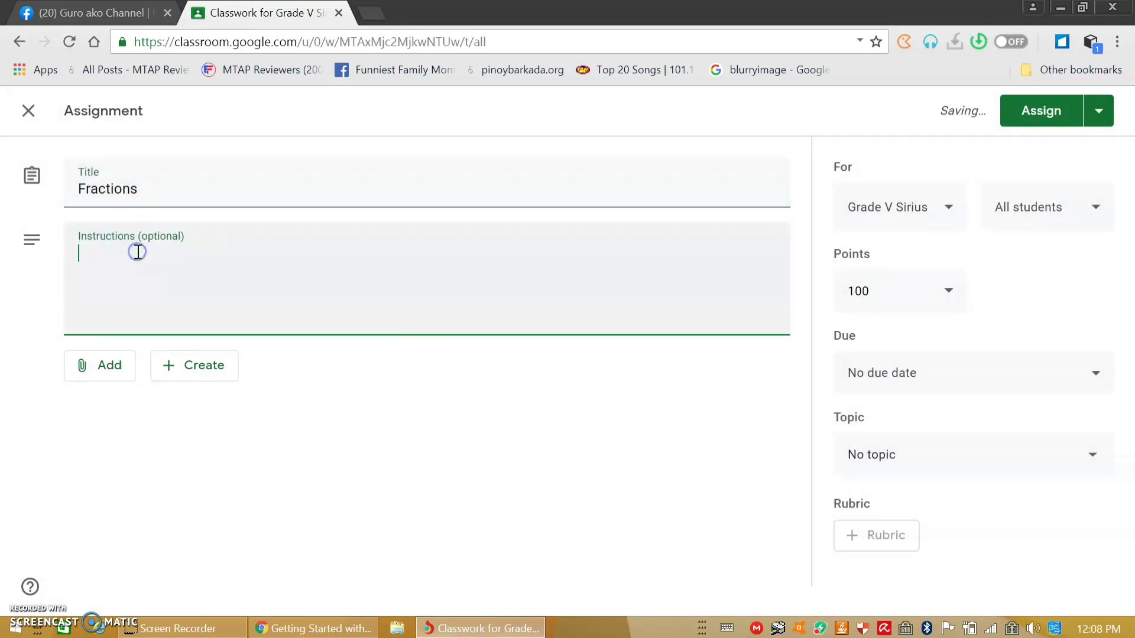
{"action": "type", "text": "Read and solve the problem. Show your solution."}
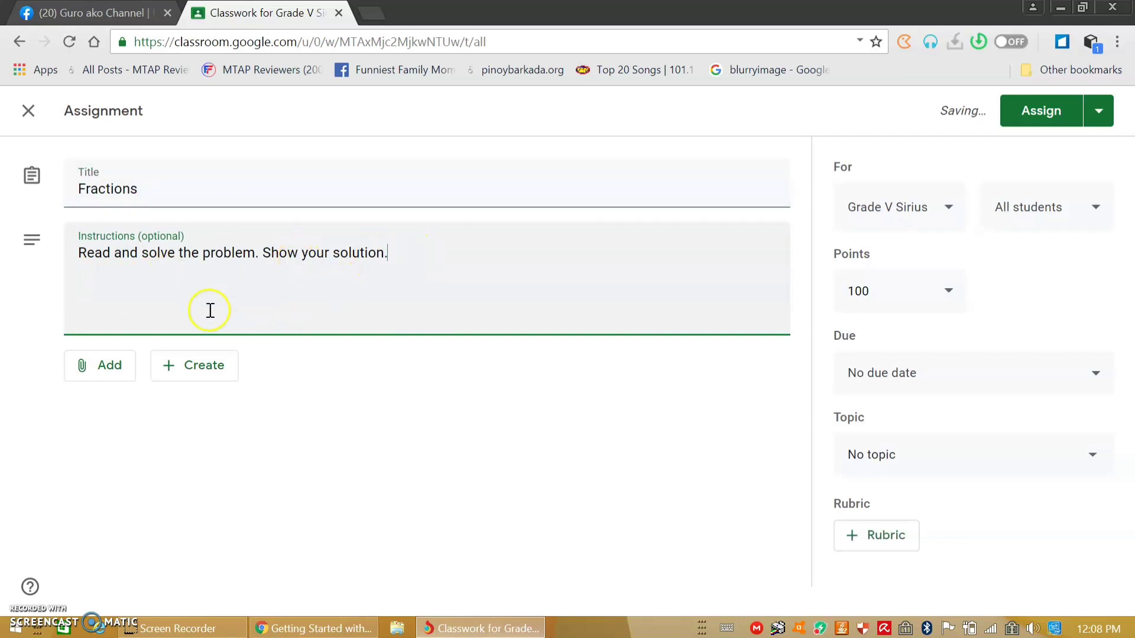
Attach Lina's Bag.jpg from Google Drive to the assignment and set it to make a copy for each student.
{"action": "left_click", "coordinate": [89, 378]}
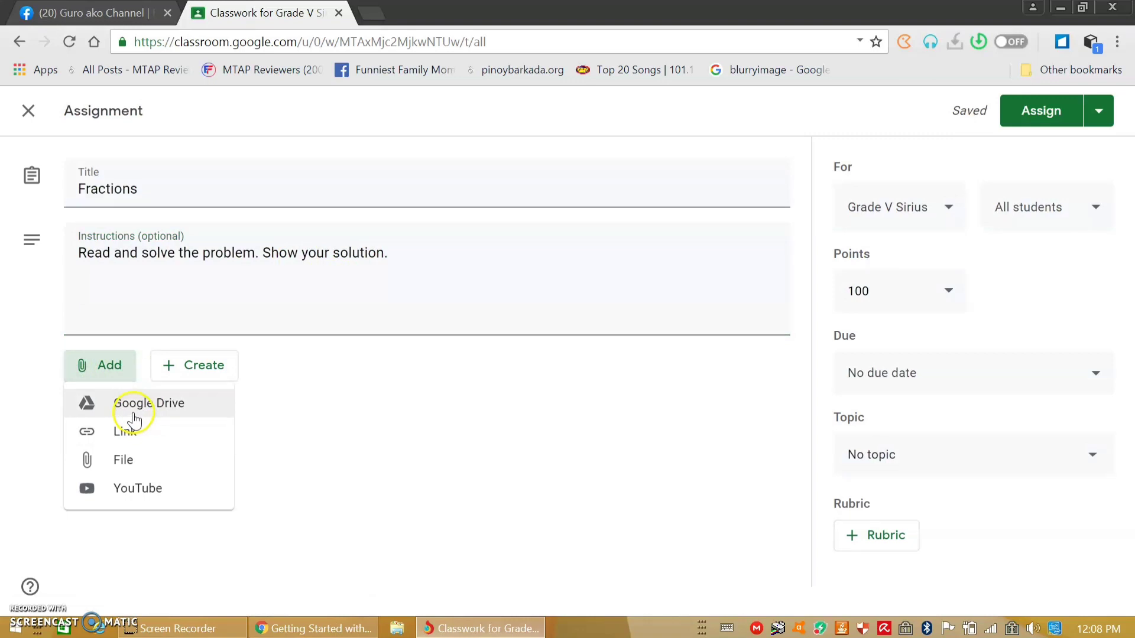
{"action": "left_click", "coordinate": [130, 409]}
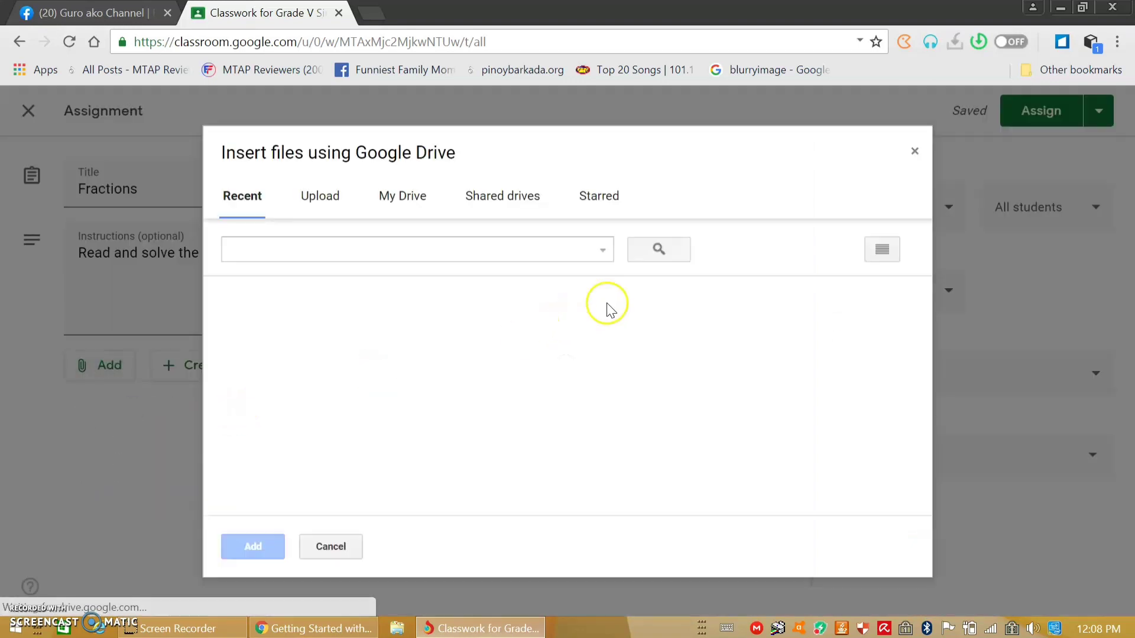
{"action": "scroll", "coordinate": [612, 307], "scroll_direction": "down", "scroll_amount": 6}
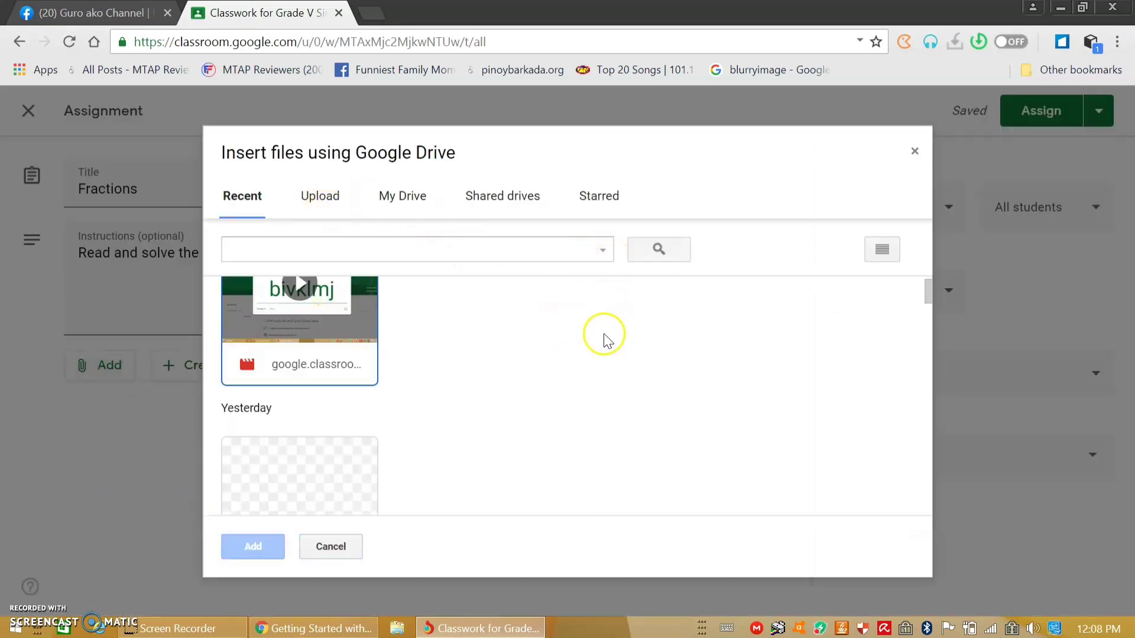
{"action": "scroll", "coordinate": [606, 342], "scroll_direction": "down", "scroll_amount": 5}
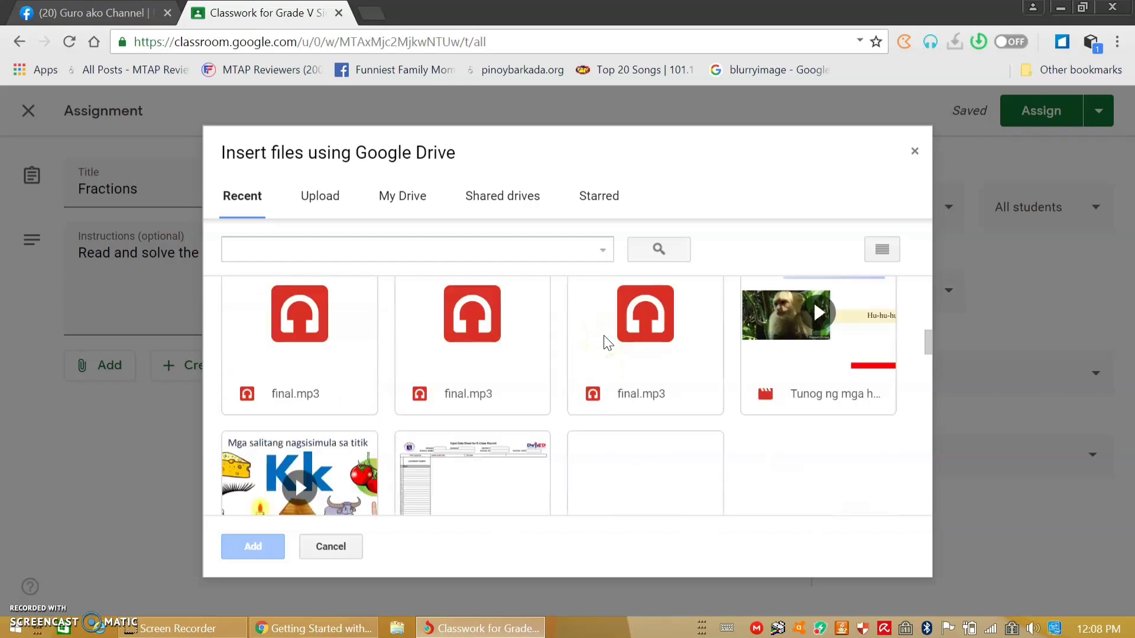
{"action": "scroll", "coordinate": [604, 338], "scroll_direction": "down", "scroll_amount": 10}
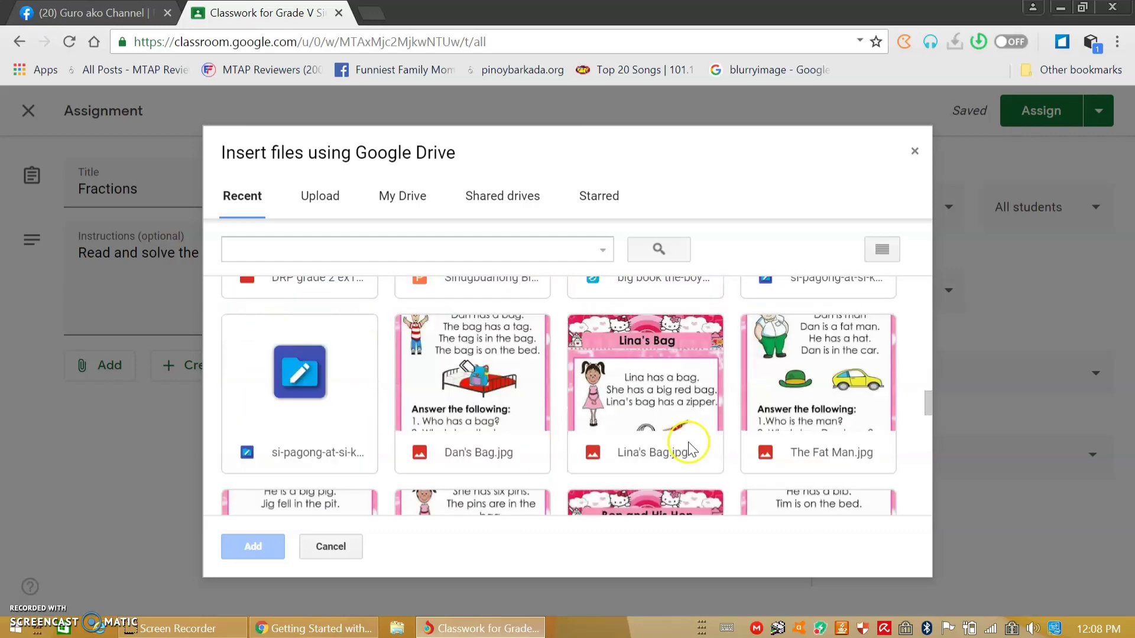
{"action": "scroll", "coordinate": [688, 449], "scroll_direction": "down", "scroll_amount": 3}
{"action": "left_click", "coordinate": [627, 330]}
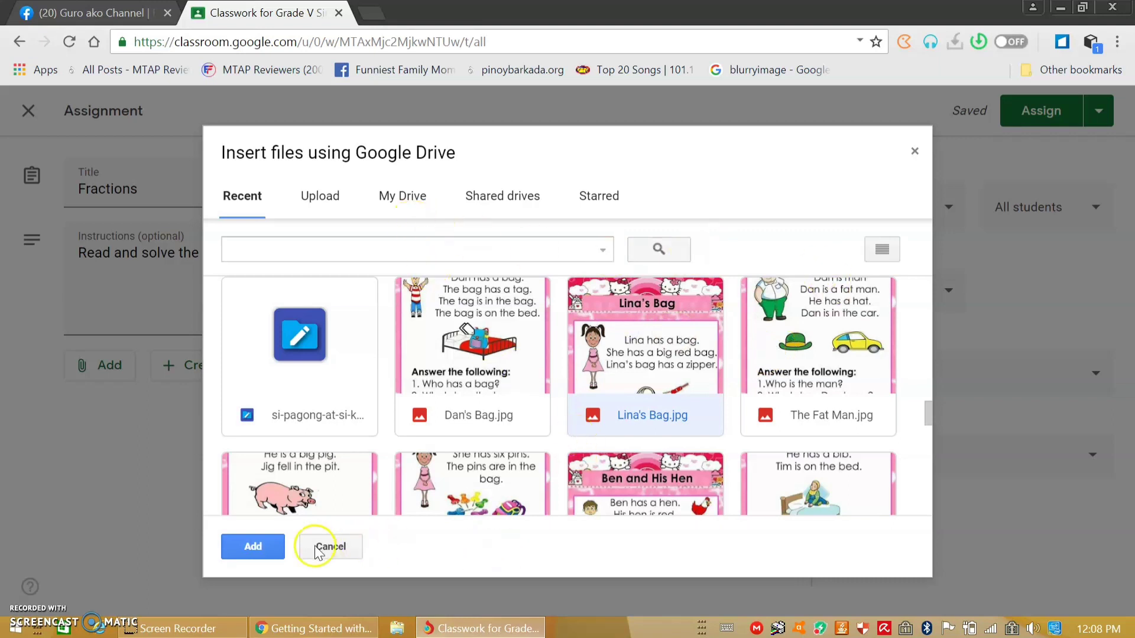
{"action": "left_click", "coordinate": [244, 548]}
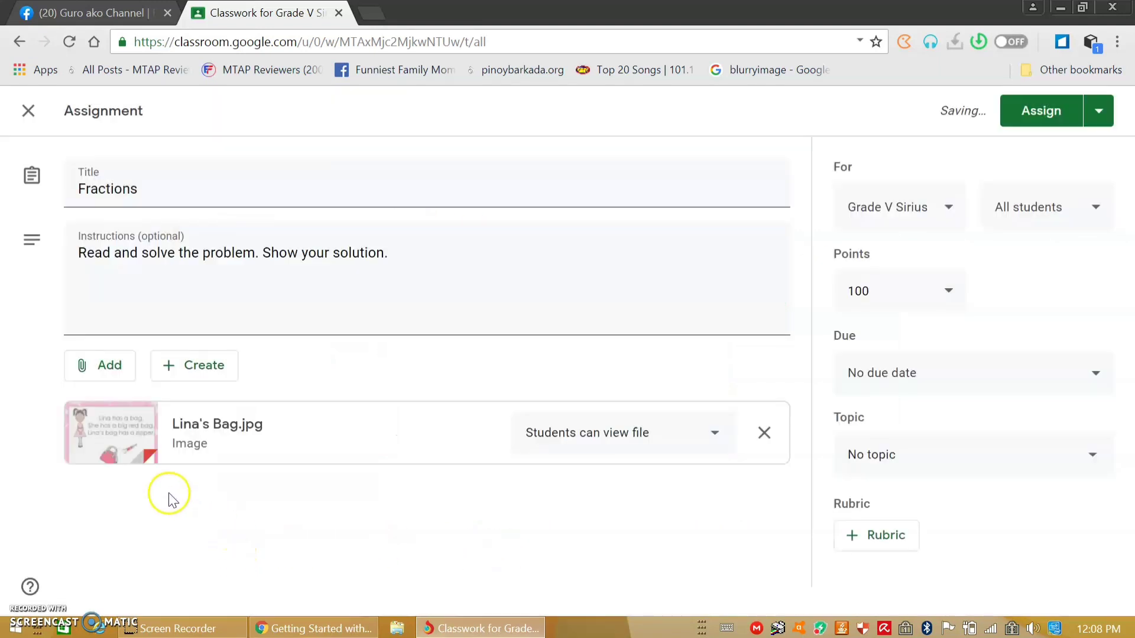
{"action": "left_click", "coordinate": [716, 435]}
{"action": "left_click", "coordinate": [608, 525]}
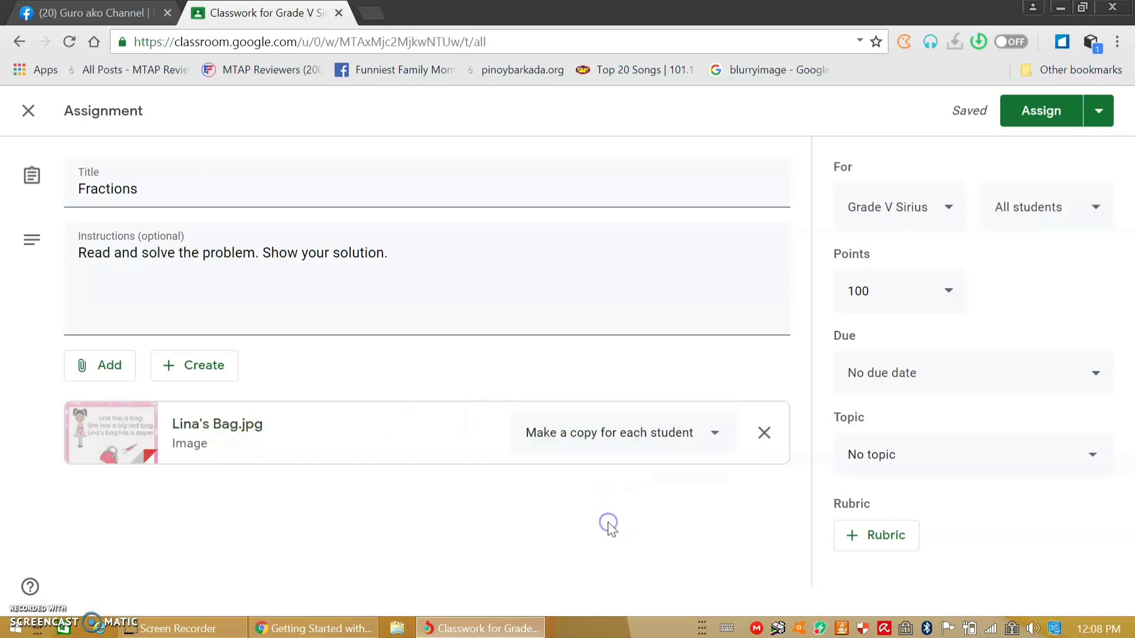
Make the Fractions assignment ungraded and set its due date to May 15, 2020 at 11:59 PM.
{"action": "left_click", "coordinate": [946, 292]}
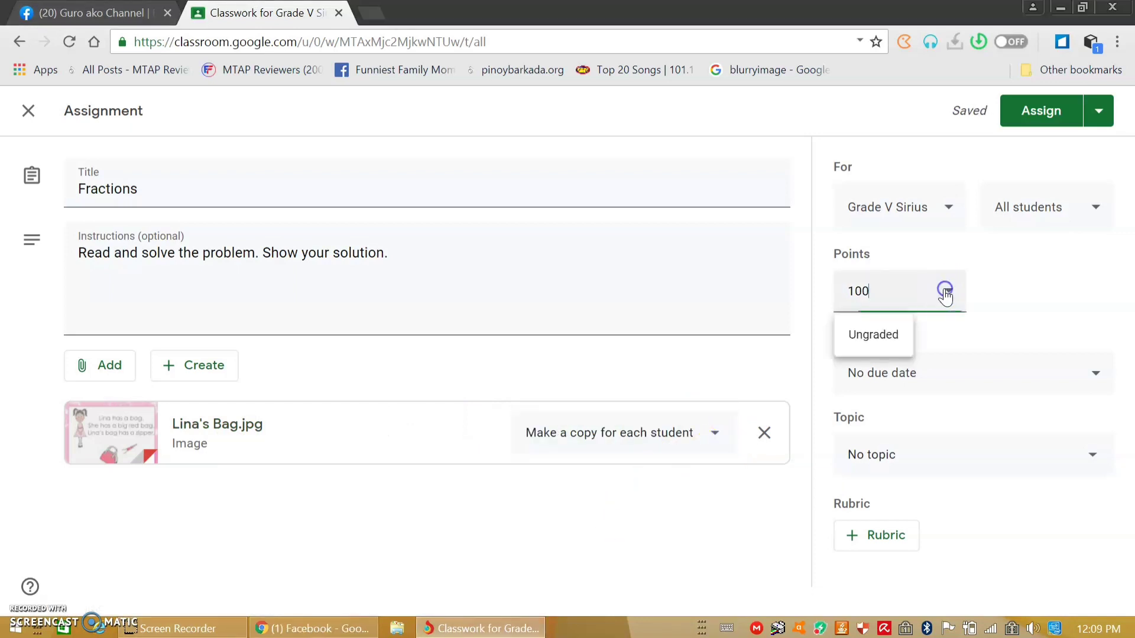
{"action": "left_click", "coordinate": [855, 342]}
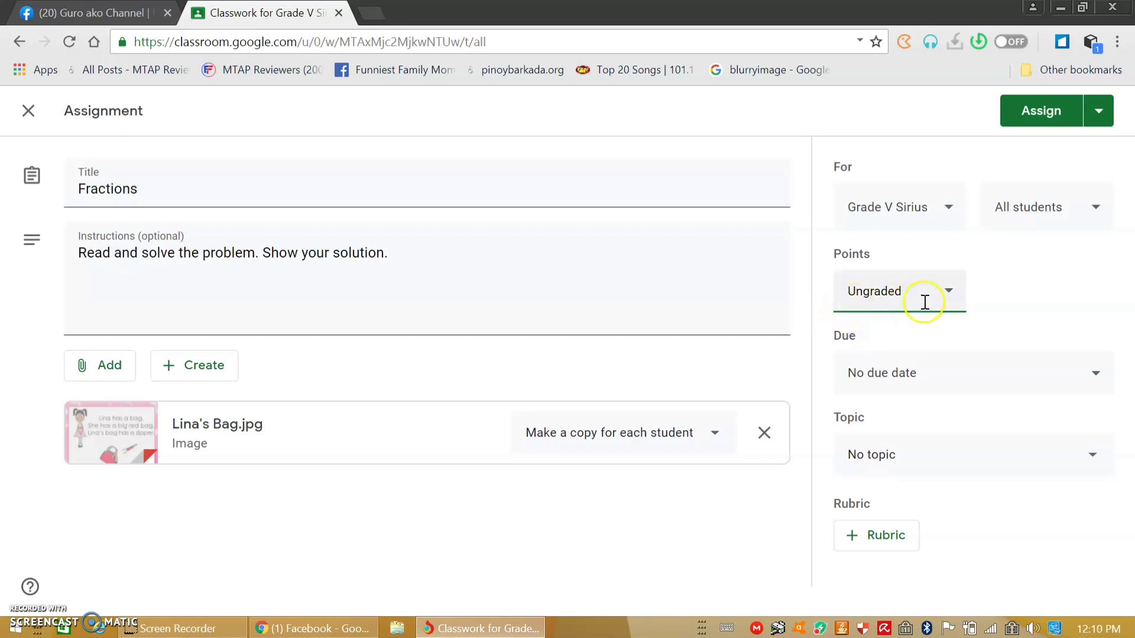
{"action": "left_click", "coordinate": [918, 374]}
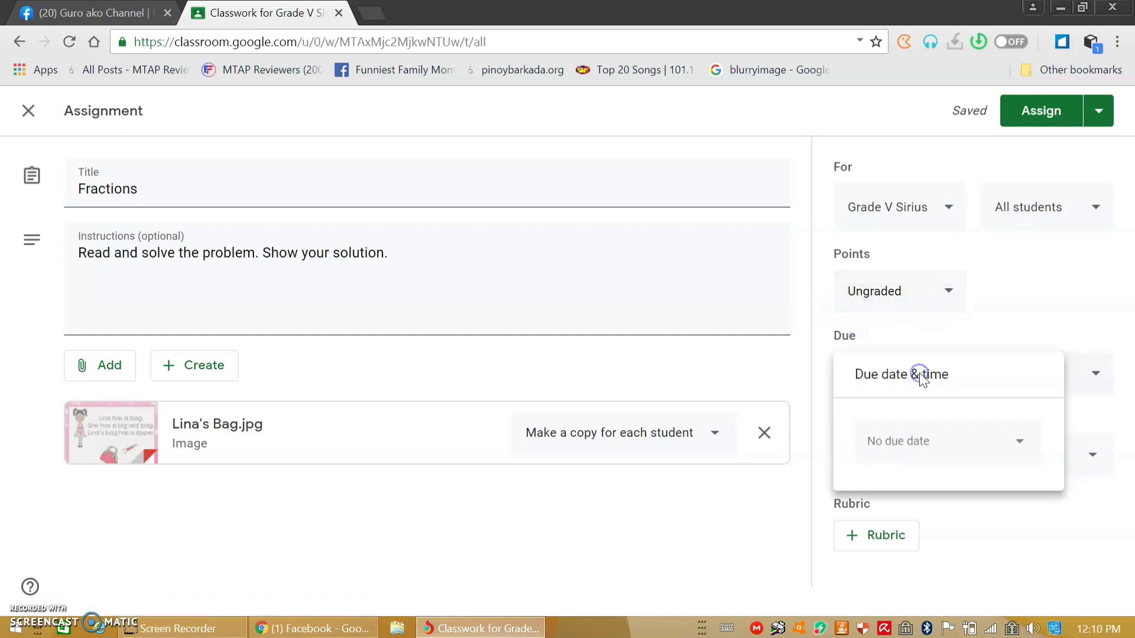
{"action": "left_click", "coordinate": [919, 442]}
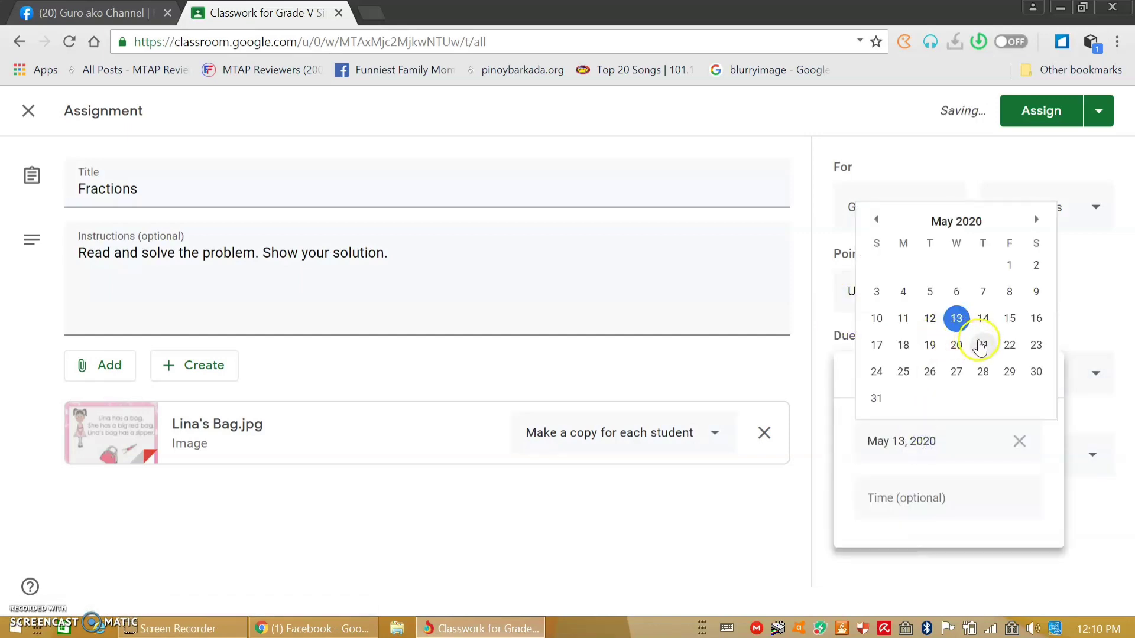
{"action": "left_click", "coordinate": [1005, 321]}
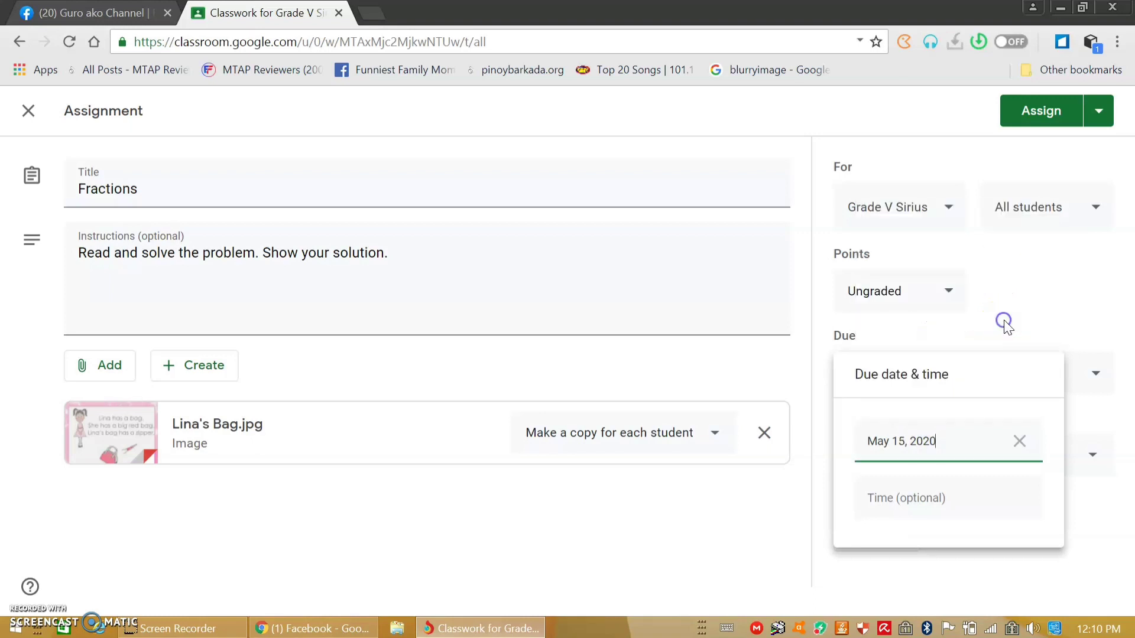
{"action": "left_click", "coordinate": [944, 502]}
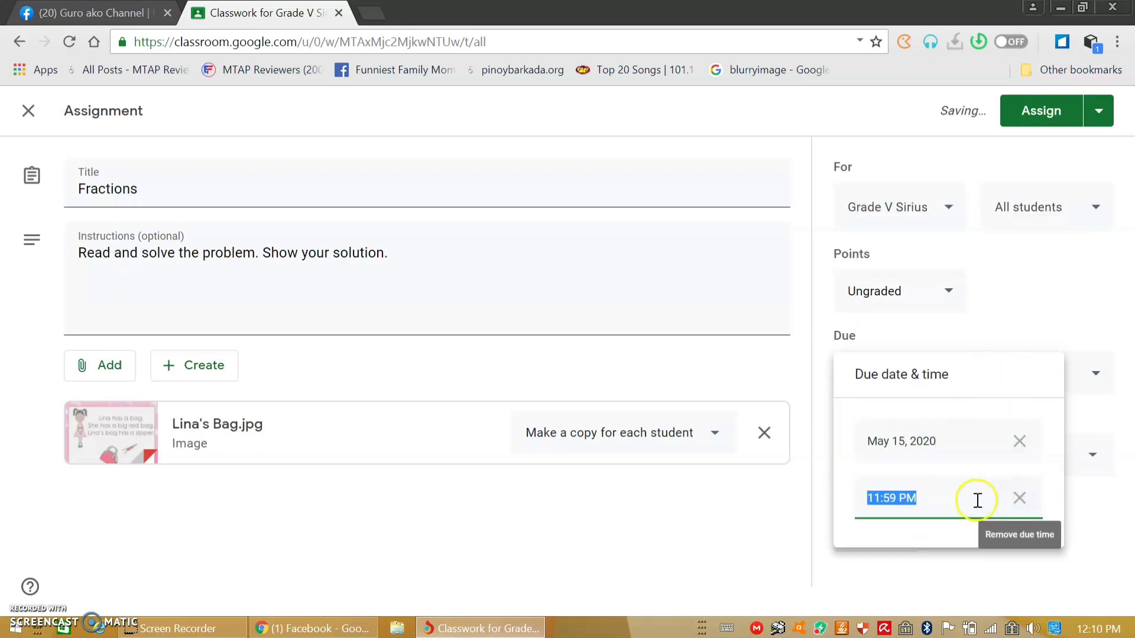
{"action": "left_click", "coordinate": [974, 498]}
{"action": "left_click", "coordinate": [1074, 413]}
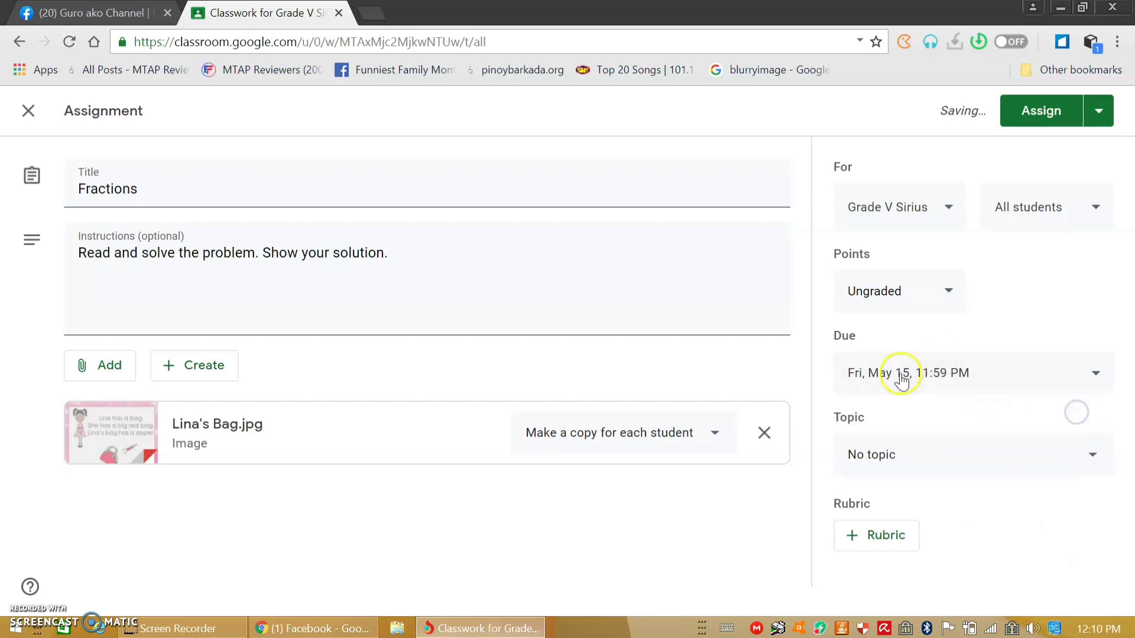
Create a new topic named "Unit 1" for the Fractions assignment.
{"action": "left_click", "coordinate": [903, 462]}
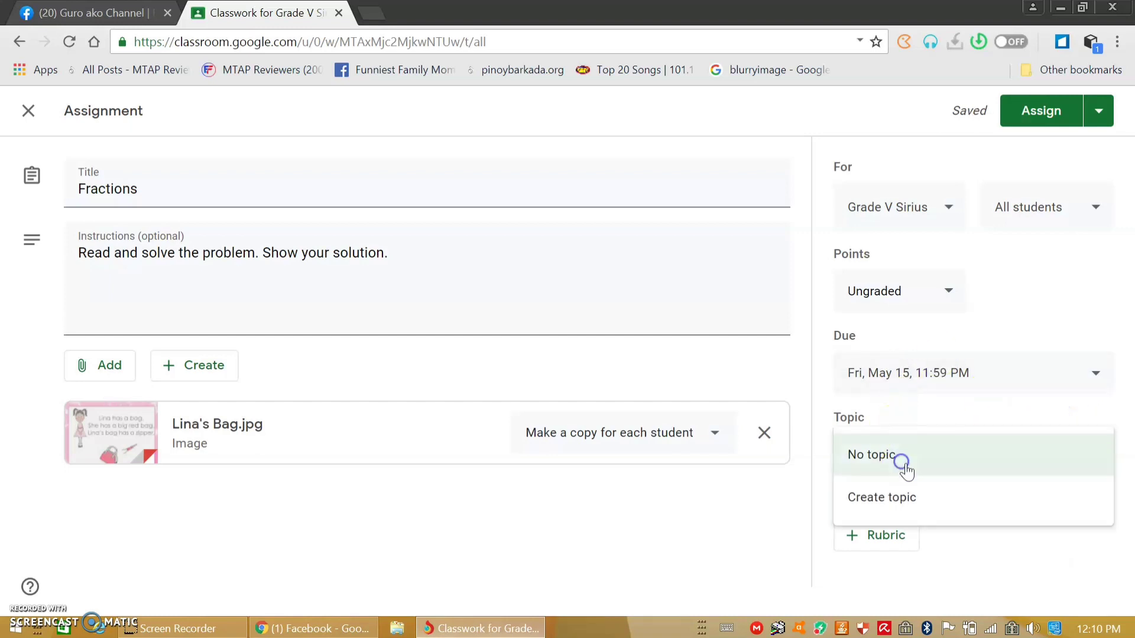
{"action": "left_click", "coordinate": [902, 500]}
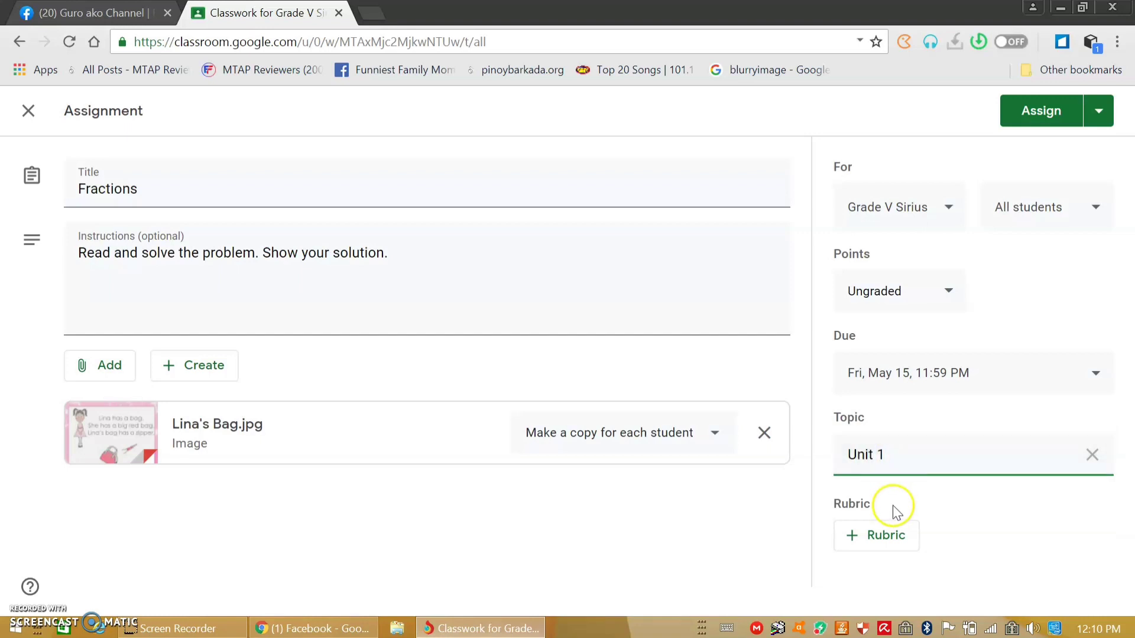
{"action": "left_click", "coordinate": [1101, 114]}
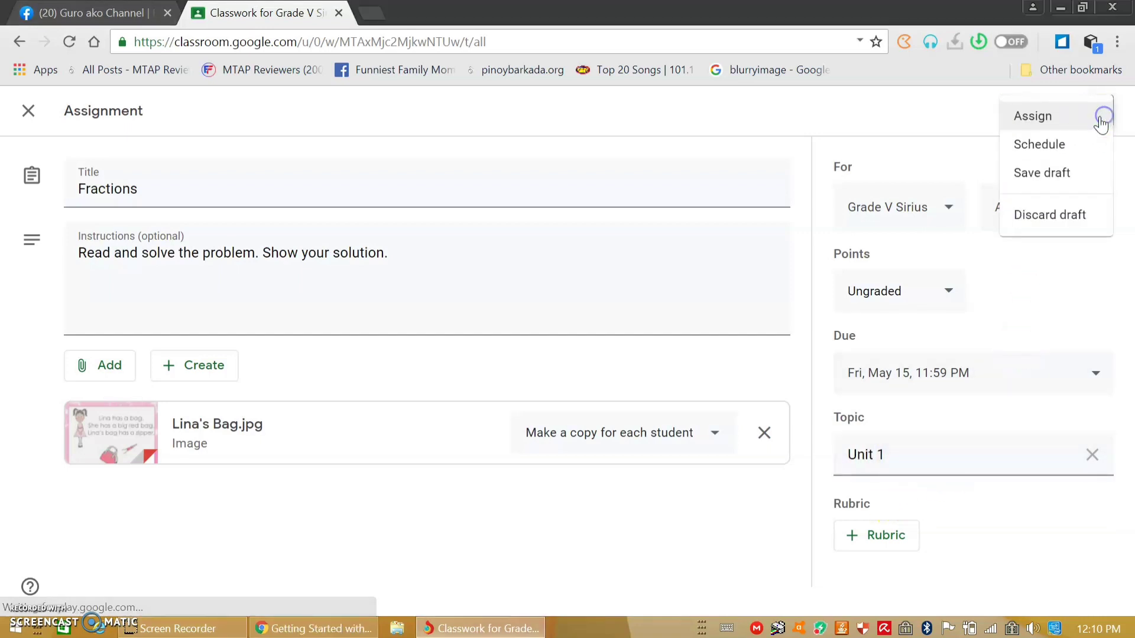
{"action": "left_click", "coordinate": [1038, 144]}
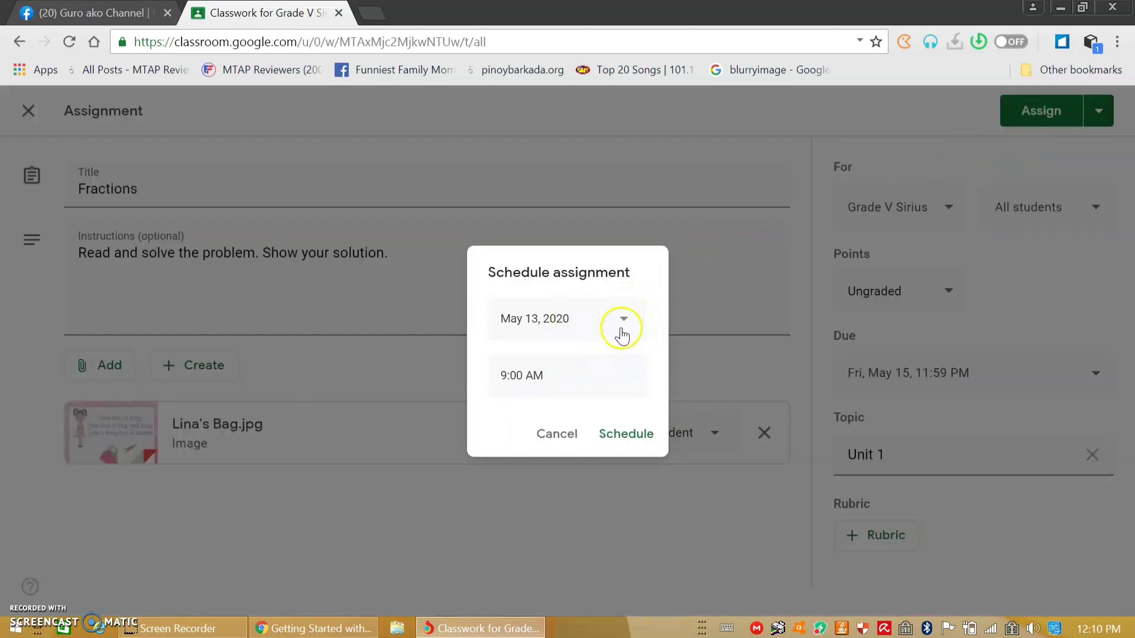
{"action": "left_click", "coordinate": [558, 434]}
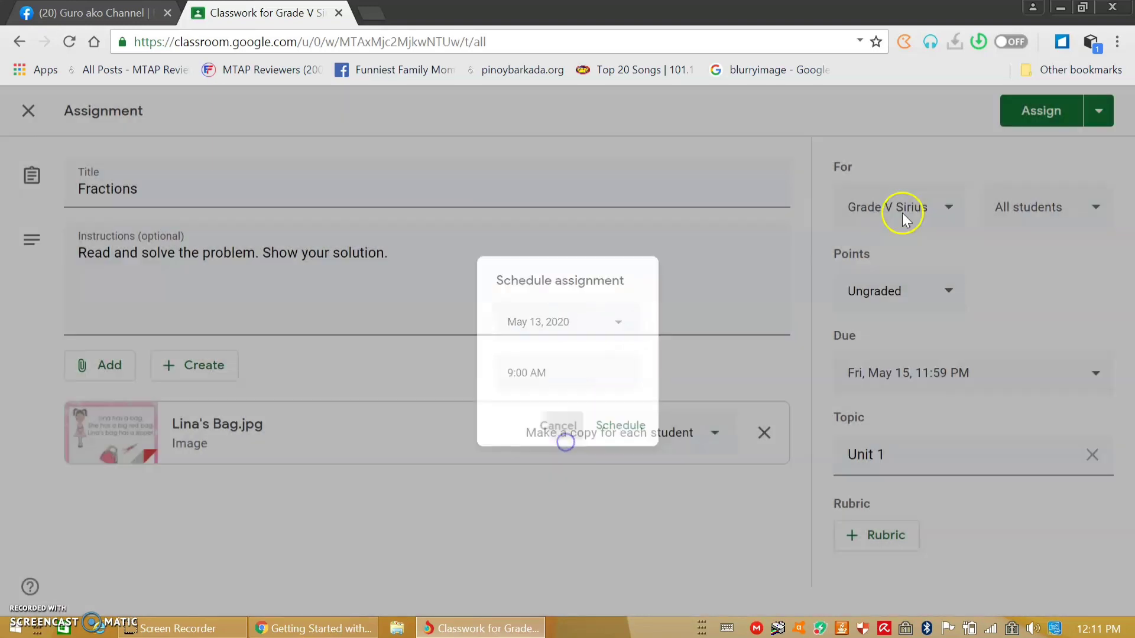
Schedule the Fractions assignment for May 13, 2020 at 9:00 AM.
{"action": "left_click", "coordinate": [1099, 114]}
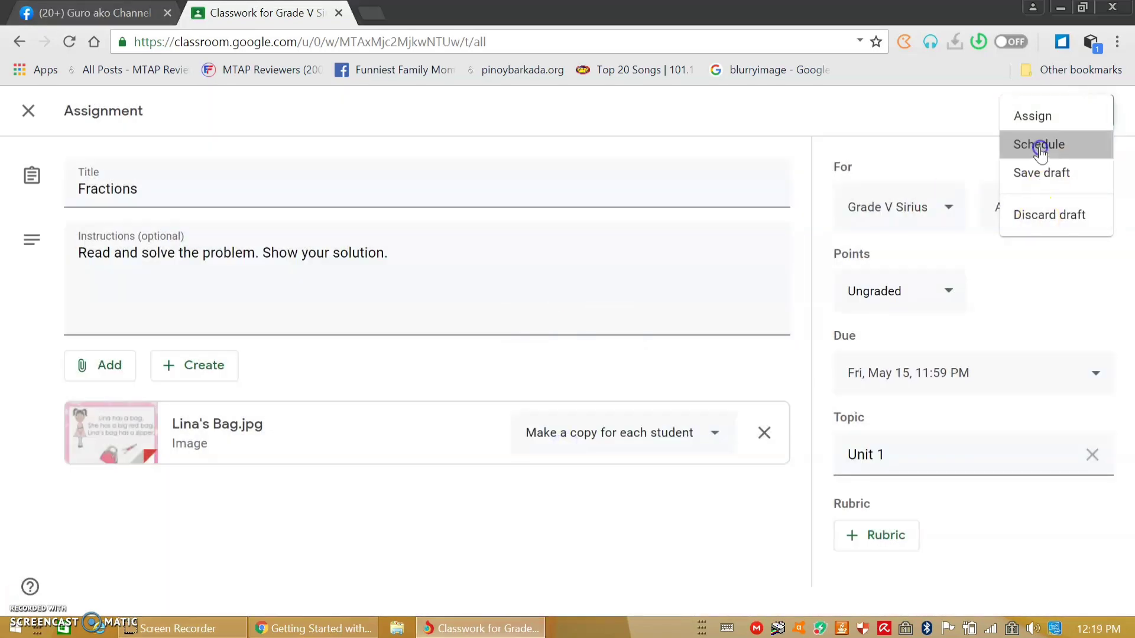
{"action": "left_click", "coordinate": [1012, 146]}
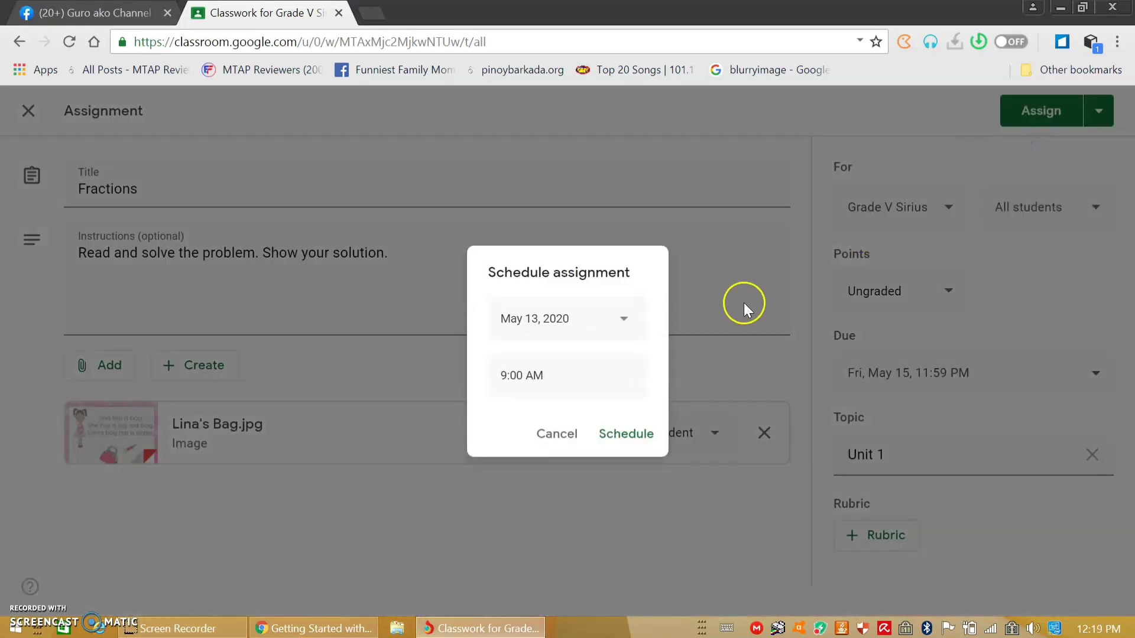
{"action": "left_click", "coordinate": [622, 320]}
{"action": "left_click", "coordinate": [669, 458]}
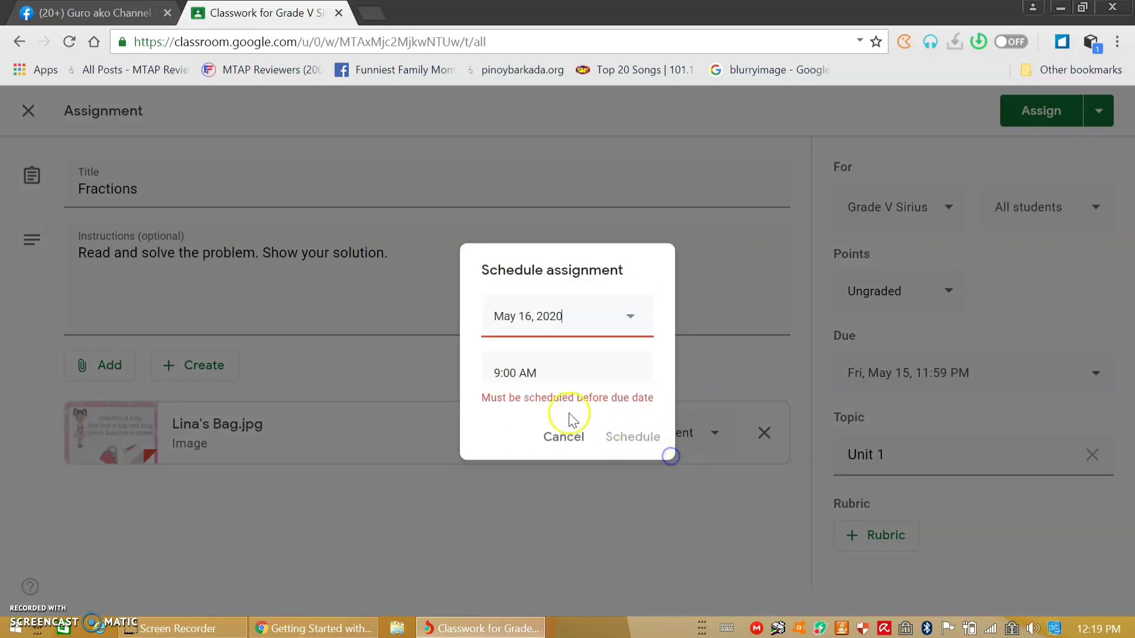
{"action": "left_click", "coordinate": [623, 317]}
{"action": "left_click", "coordinate": [583, 458]}
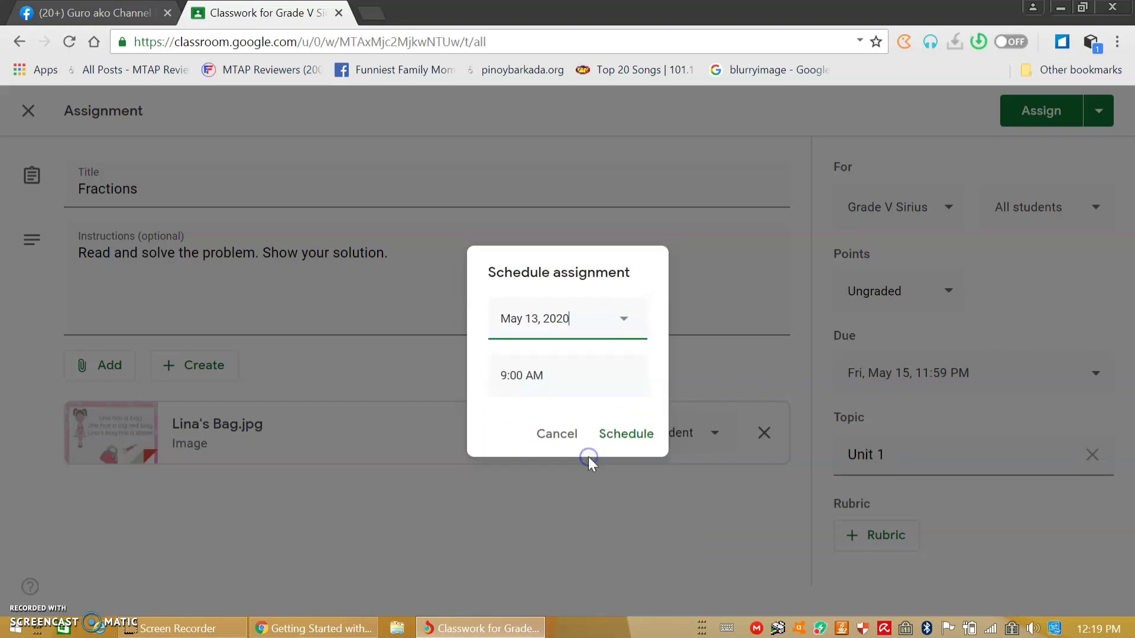
{"action": "left_click", "coordinate": [622, 434]}
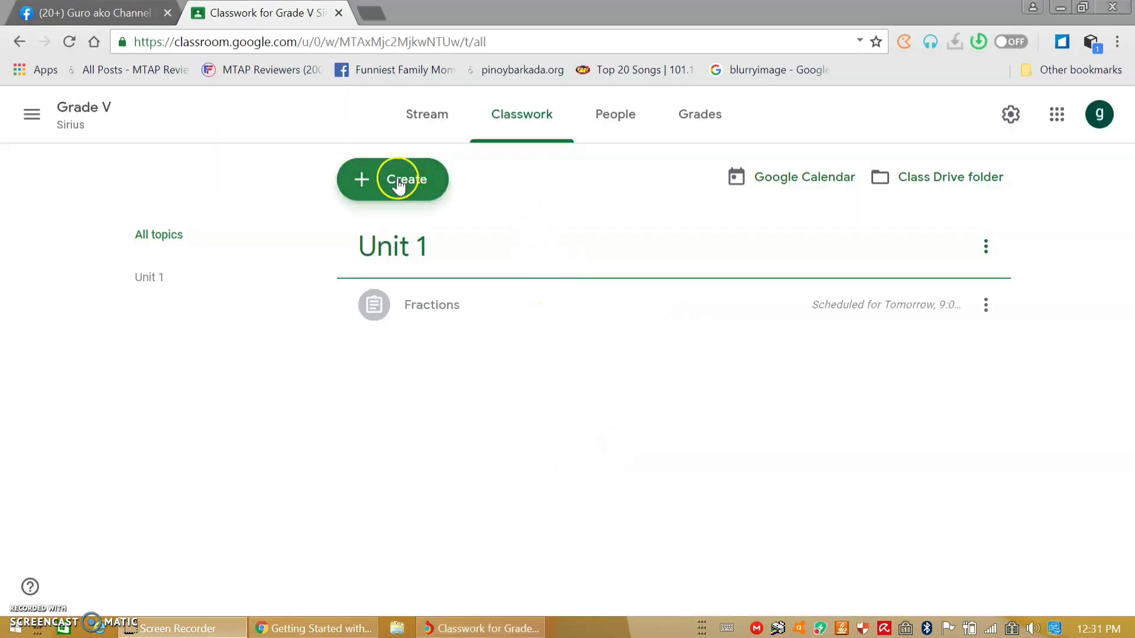
Create a quiz assignment titled "Adding Dissimilar Fractions" and dismiss the classwork tip.
{"action": "left_click", "coordinate": [398, 178]}
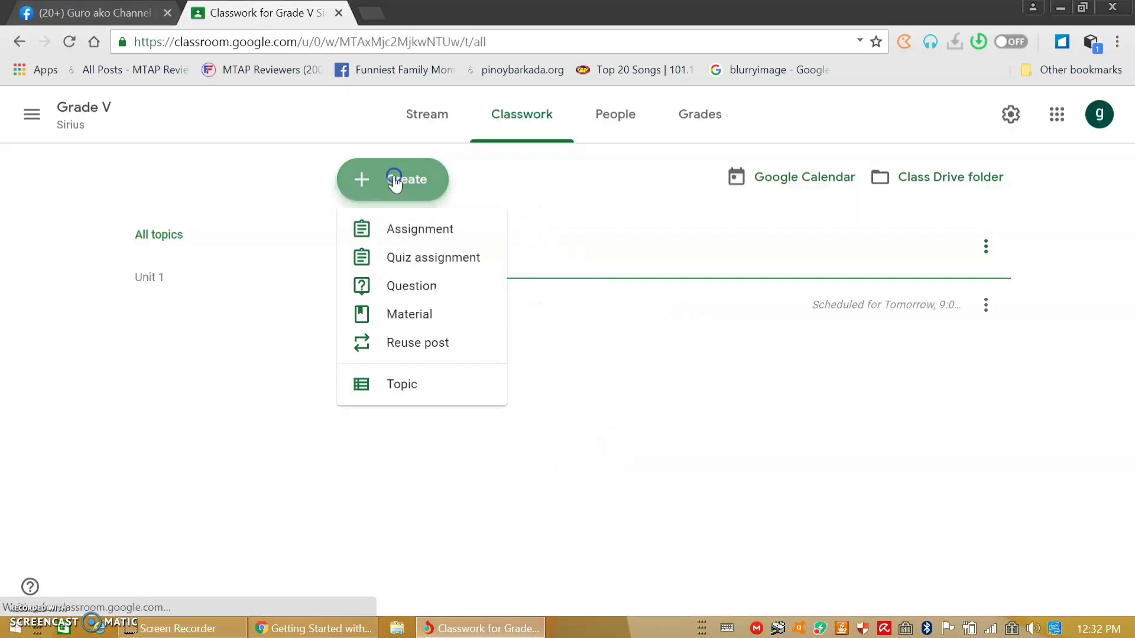
{"action": "left_click", "coordinate": [390, 263]}
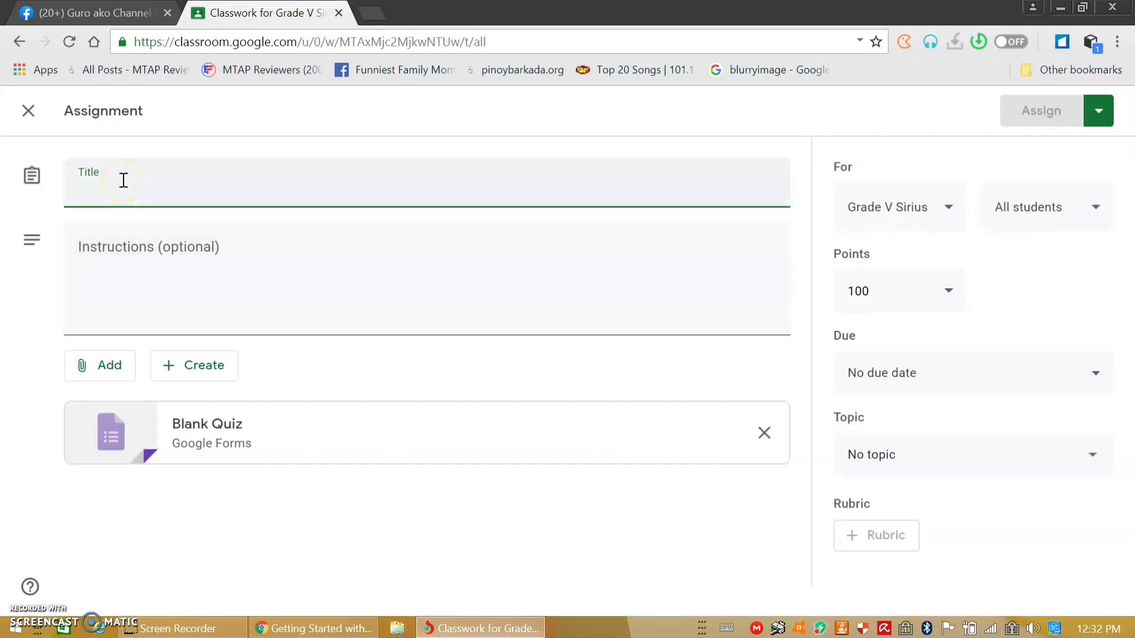
{"action": "type", "text": "Solar"}
{"action": "type", "text": "Adding Dissi"}
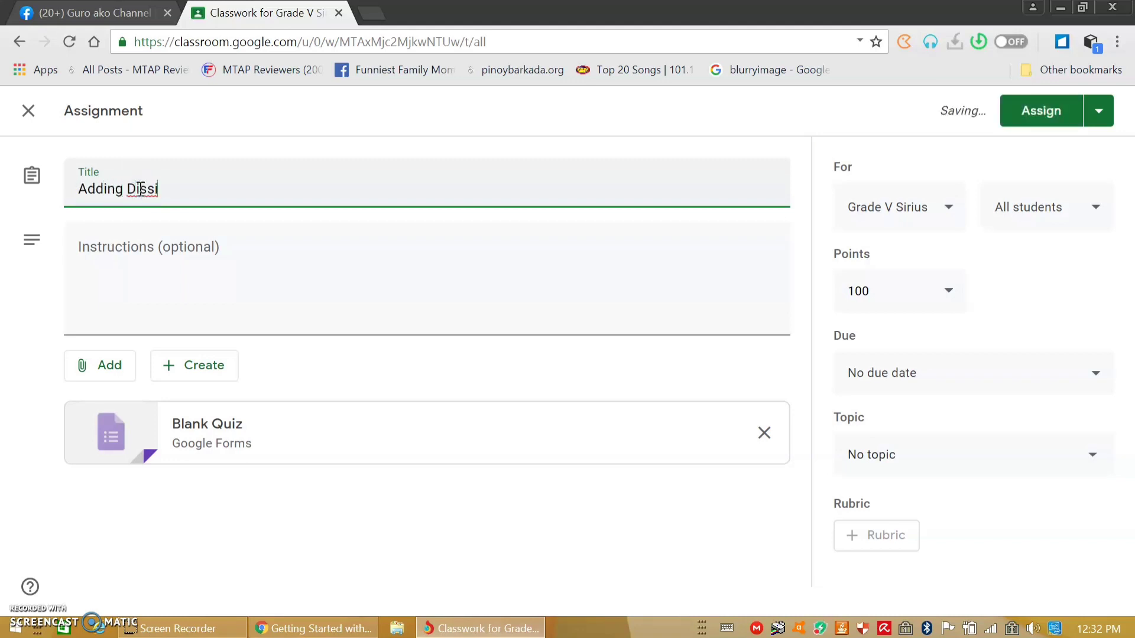
{"action": "type", "text": "milar"}
{"action": "left_click", "coordinate": [1132, 412]}
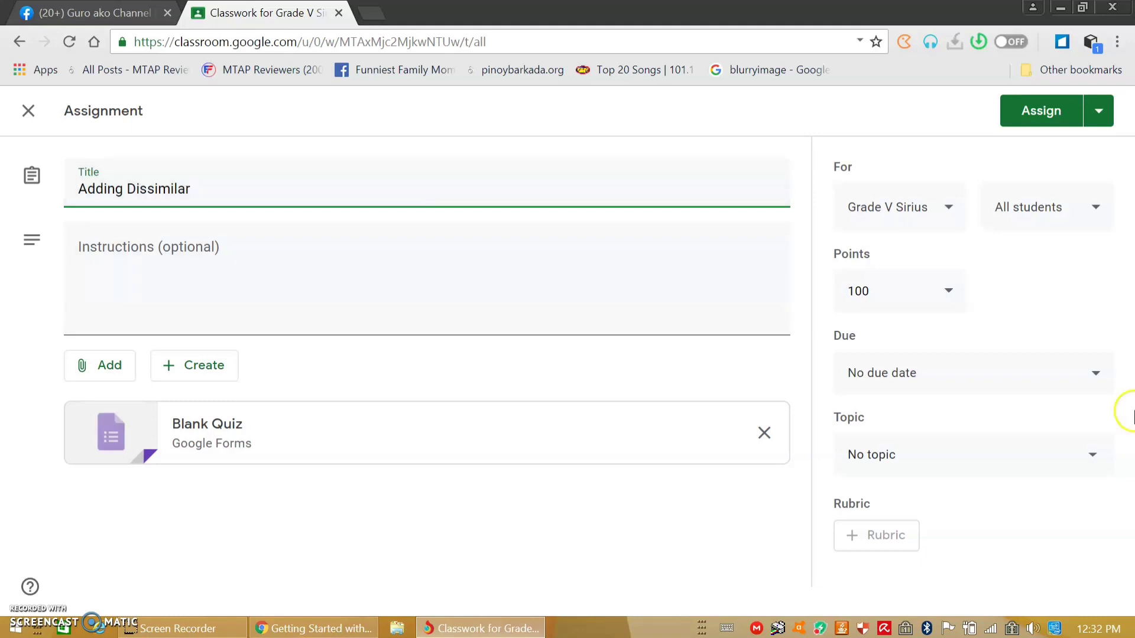
{"action": "type", "text": "Fractions"}
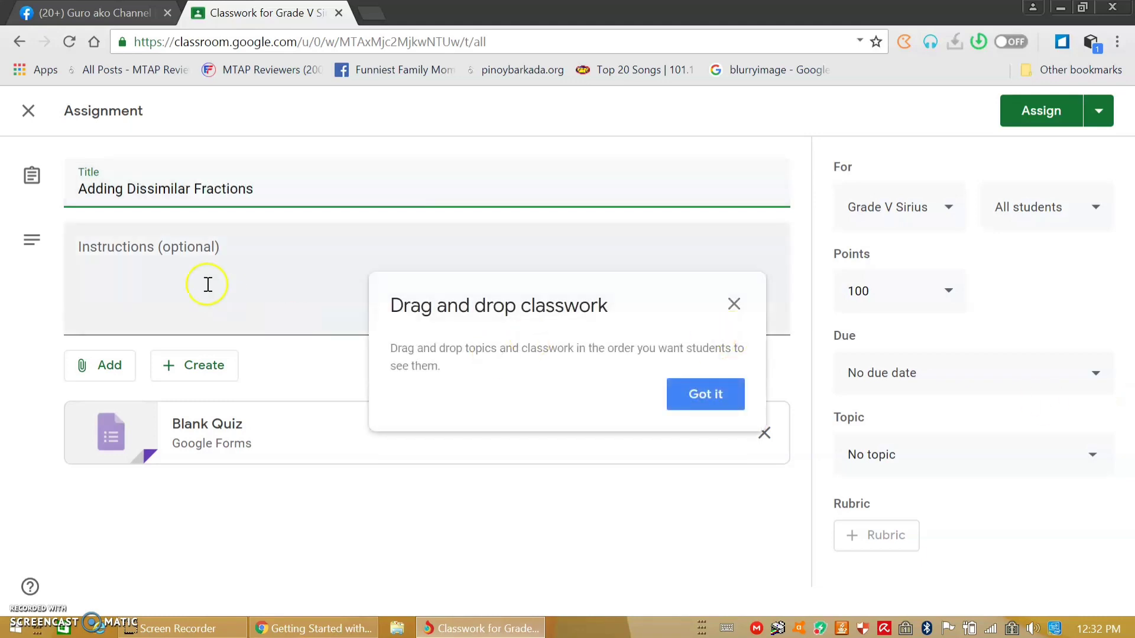
{"action": "left_click", "coordinate": [128, 245]}
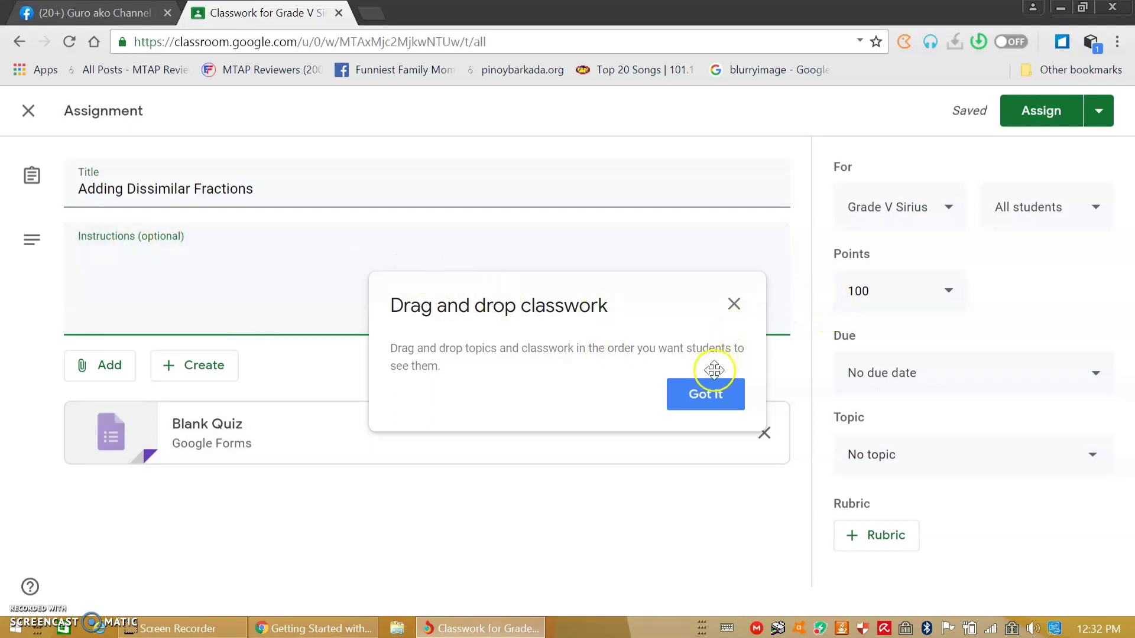
{"action": "left_click", "coordinate": [708, 393]}
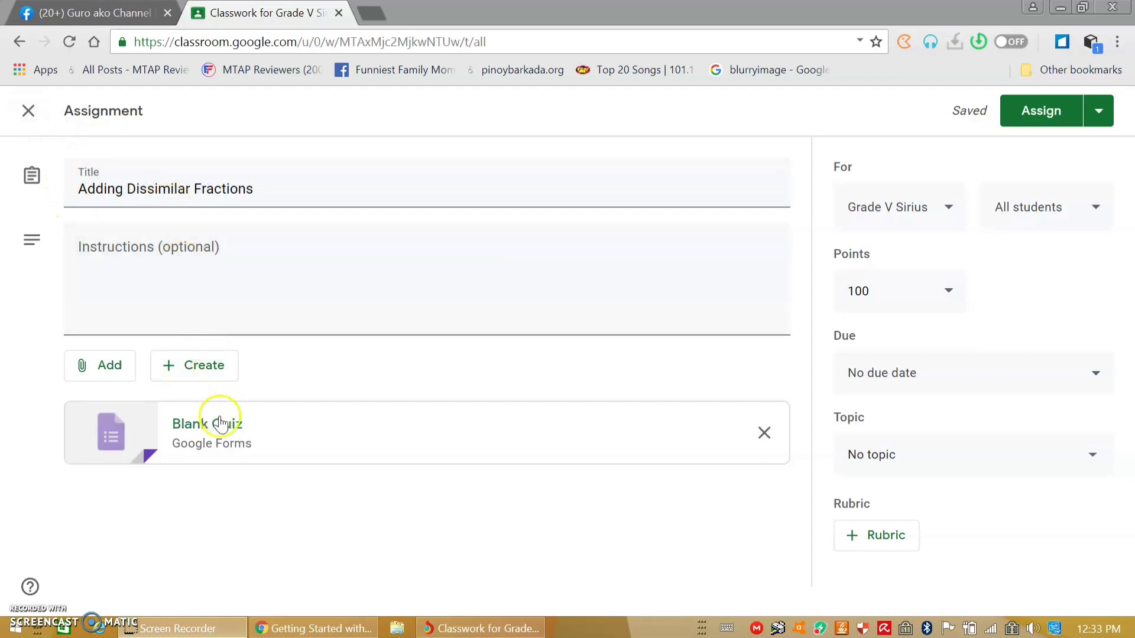
Open the attached Blank Quiz form, title it "Quiz 1" and enter "Multiple Choice" as the description.
{"action": "left_click", "coordinate": [225, 440]}
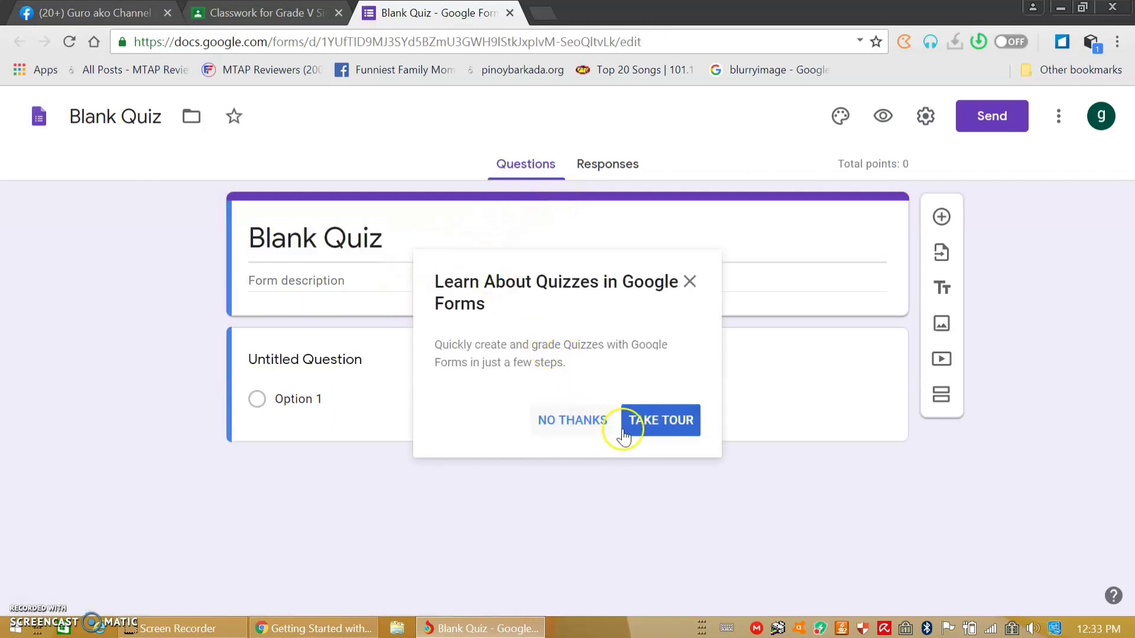
{"action": "left_click", "coordinate": [582, 422]}
{"action": "triple_click", "coordinate": [377, 236]}
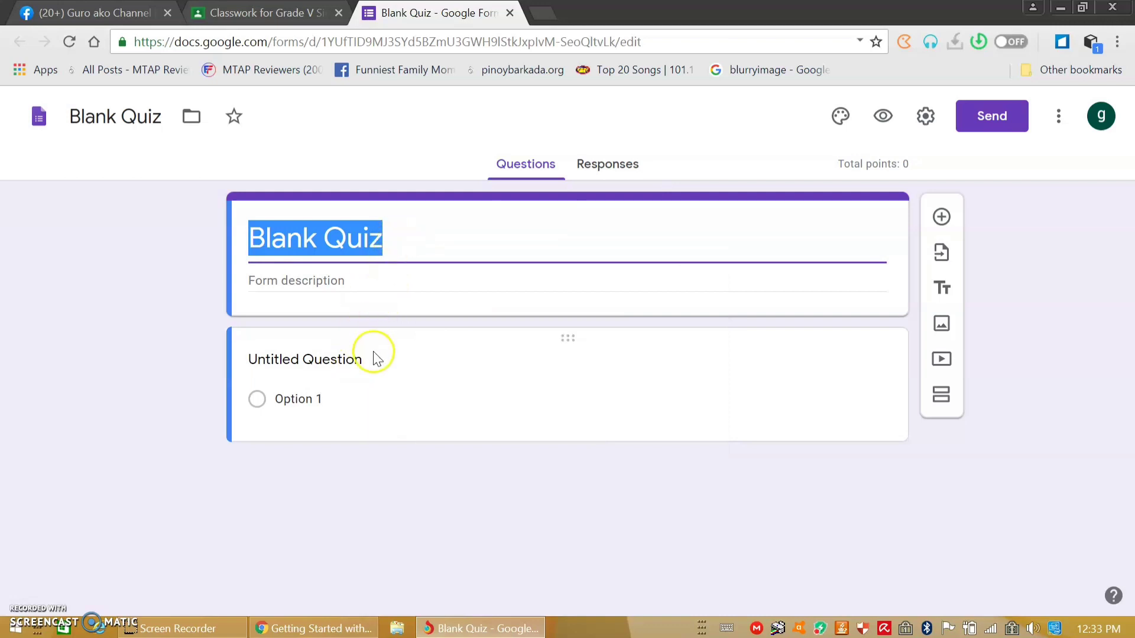
{"action": "type", "text": "Quiz"}
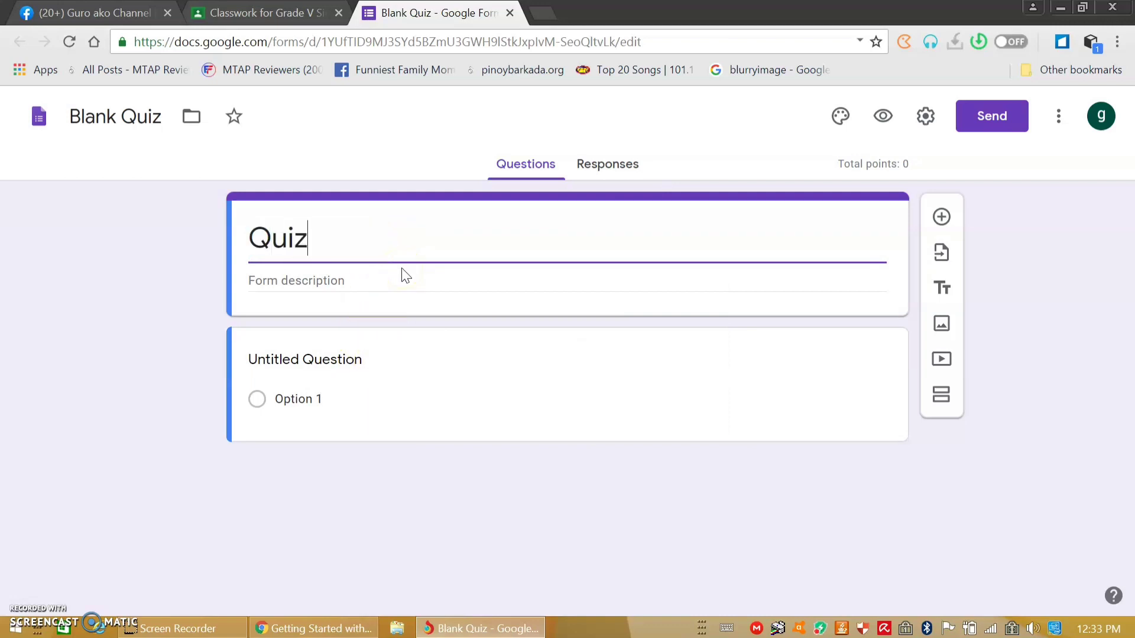
{"action": "type", "text": " 1"}
{"action": "left_click", "coordinate": [344, 278]}
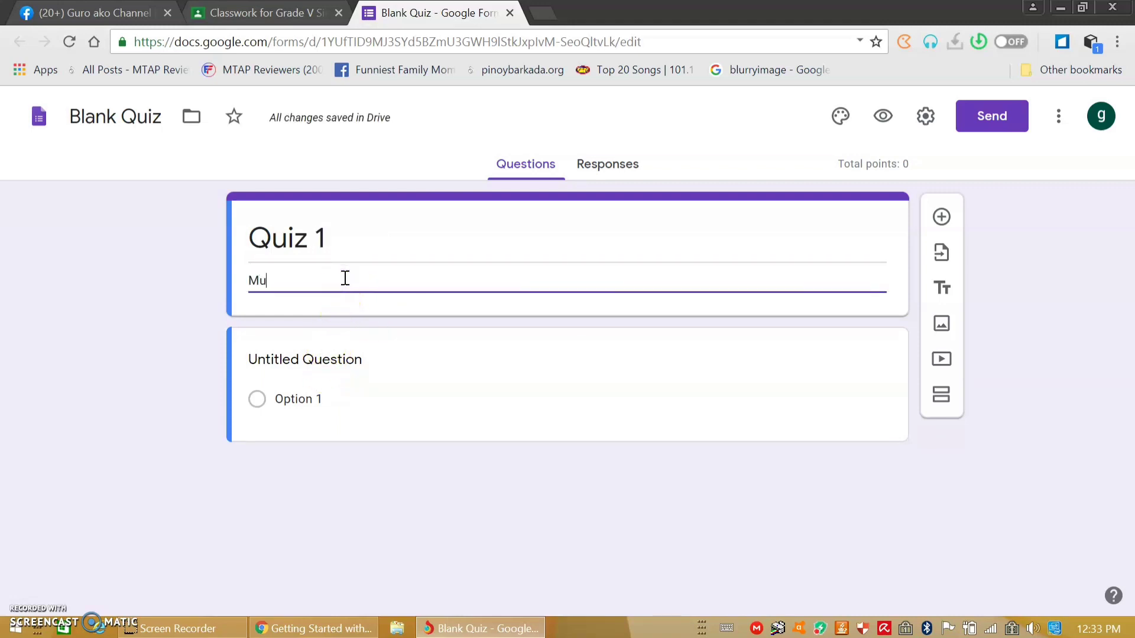
{"action": "type", "text": "Mulitpli"}
{"action": "key", "text": "BackSpace"}
{"action": "key", "text": "BackSpace"}
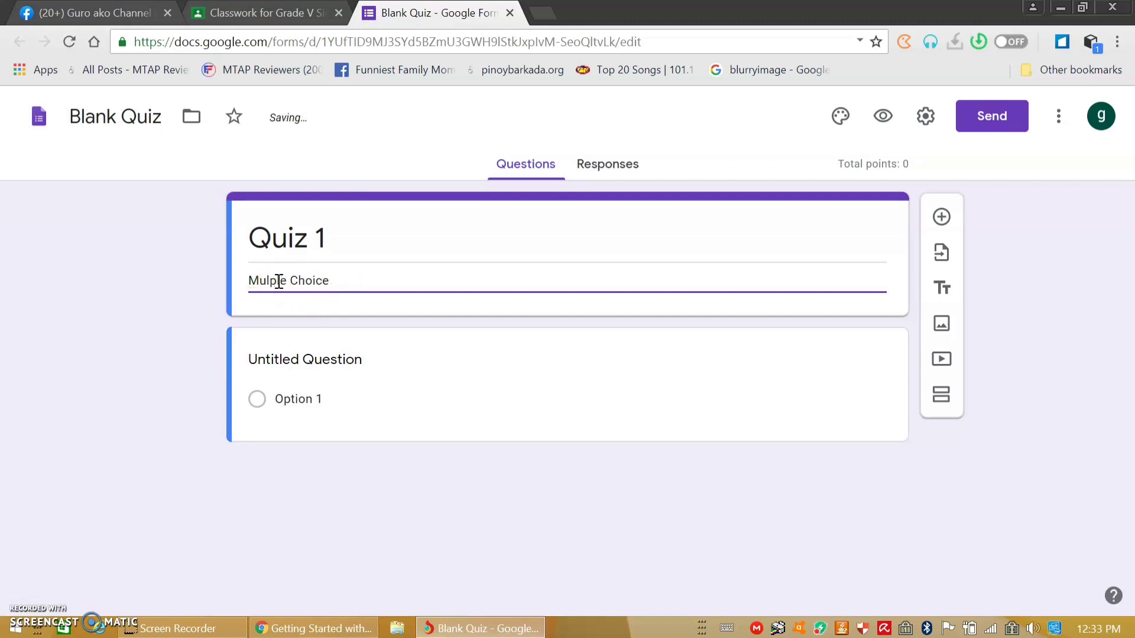
Enter "What is the Lcd of" as the first multiple choice question and close the quiz form.
{"action": "left_click", "coordinate": [319, 363]}
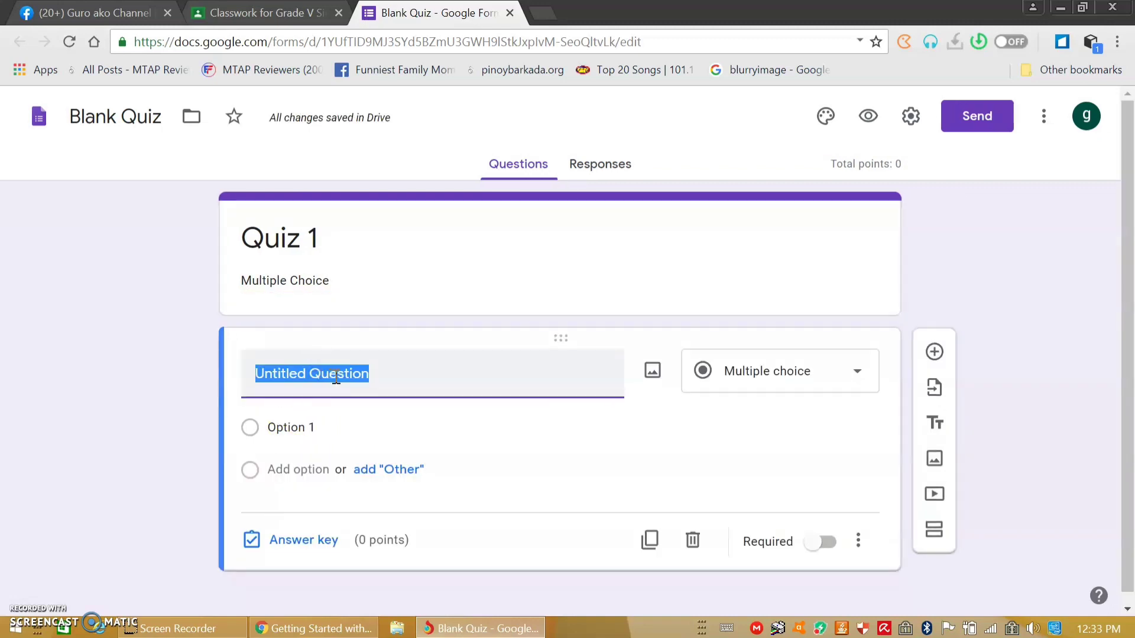
{"action": "type", "text": "Whta"}
{"action": "key", "text": "BackSpace"}
{"action": "key", "text": "BackSpace"}
{"action": "key", "text": "BackSpace"}
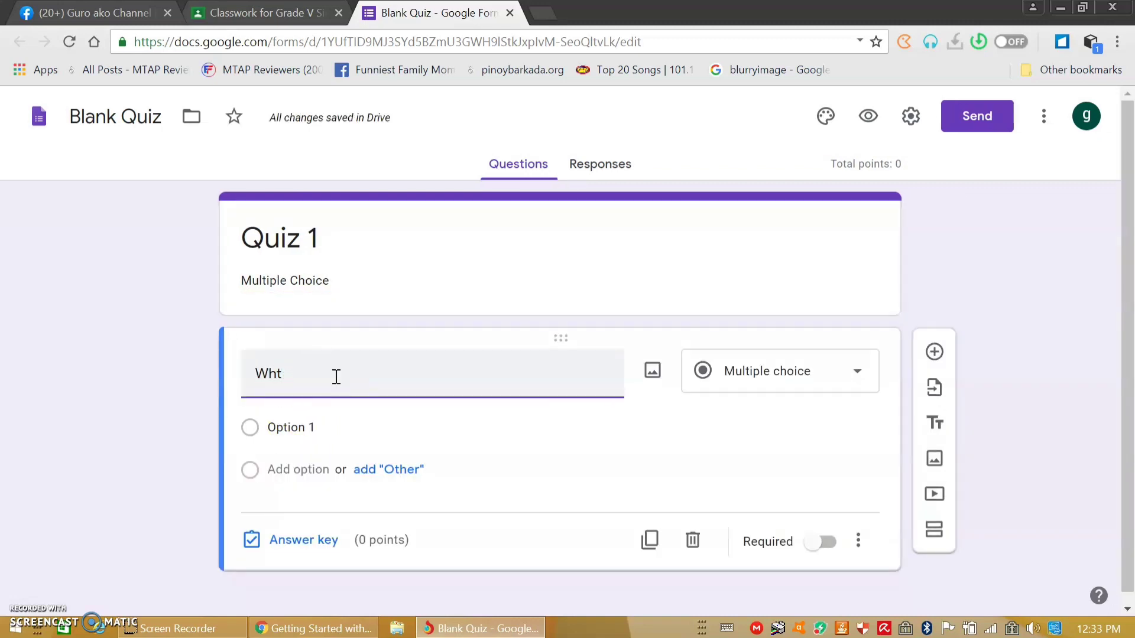
{"action": "type", "text": "at is the Lcd of"}
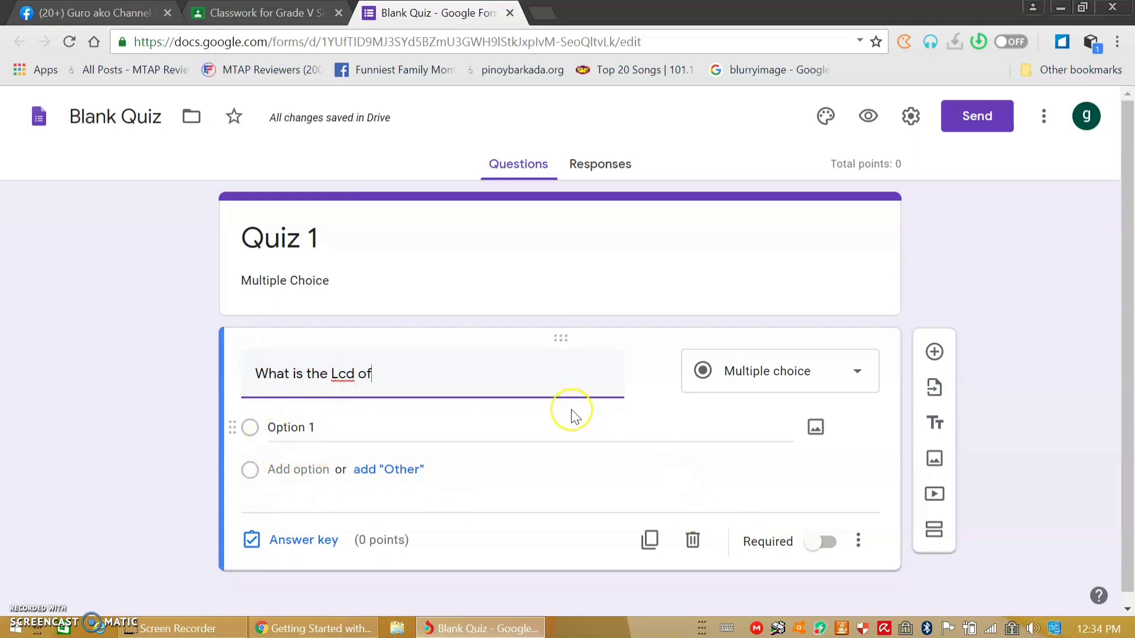
{"action": "key", "text": "ctrl+w"}
Open a new classwork question and look over its fields and options.
{"action": "left_click", "coordinate": [398, 188]}
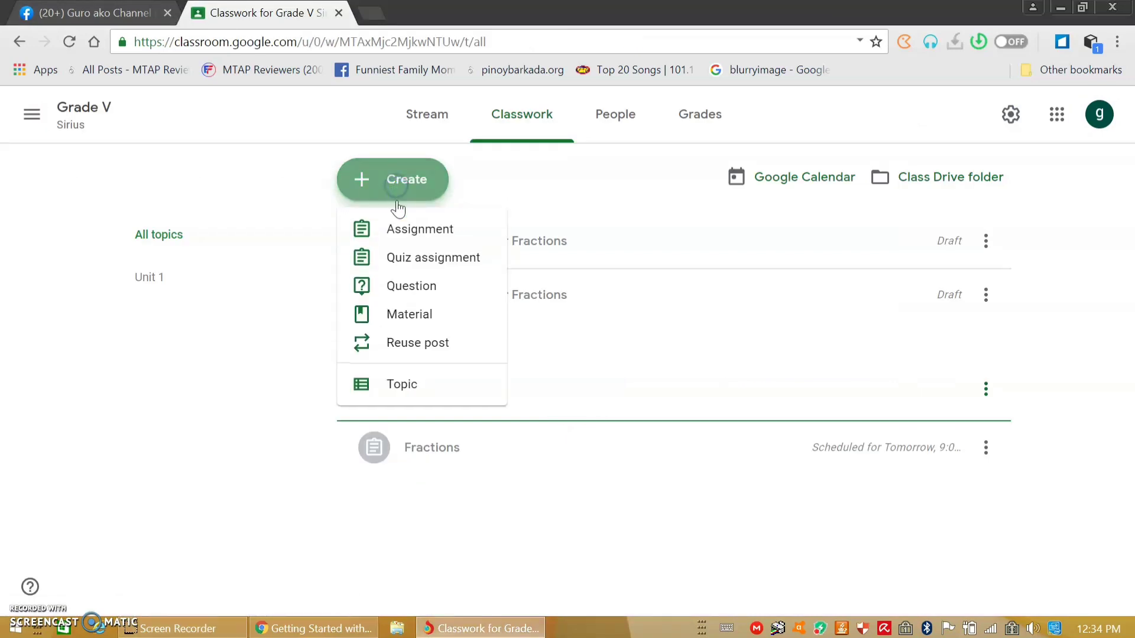
{"action": "left_click", "coordinate": [408, 287]}
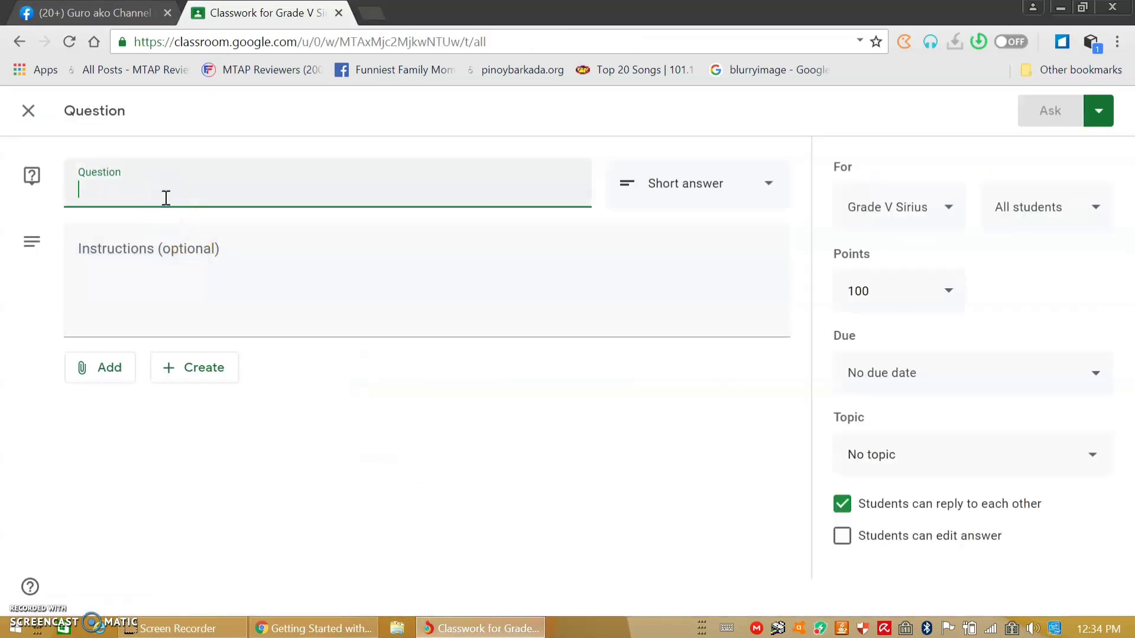
{"action": "left_click", "coordinate": [158, 260]}
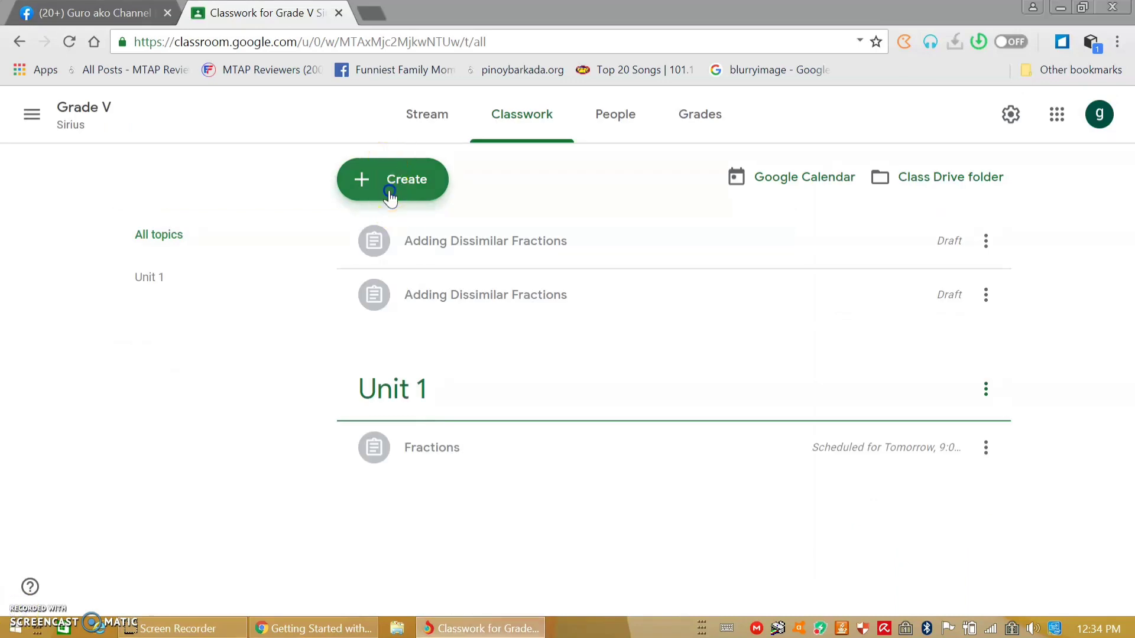
Open a new classwork material and look over its fields and the Google Drive file attachment options.
{"action": "left_click", "coordinate": [392, 180]}
{"action": "left_click", "coordinate": [394, 319]}
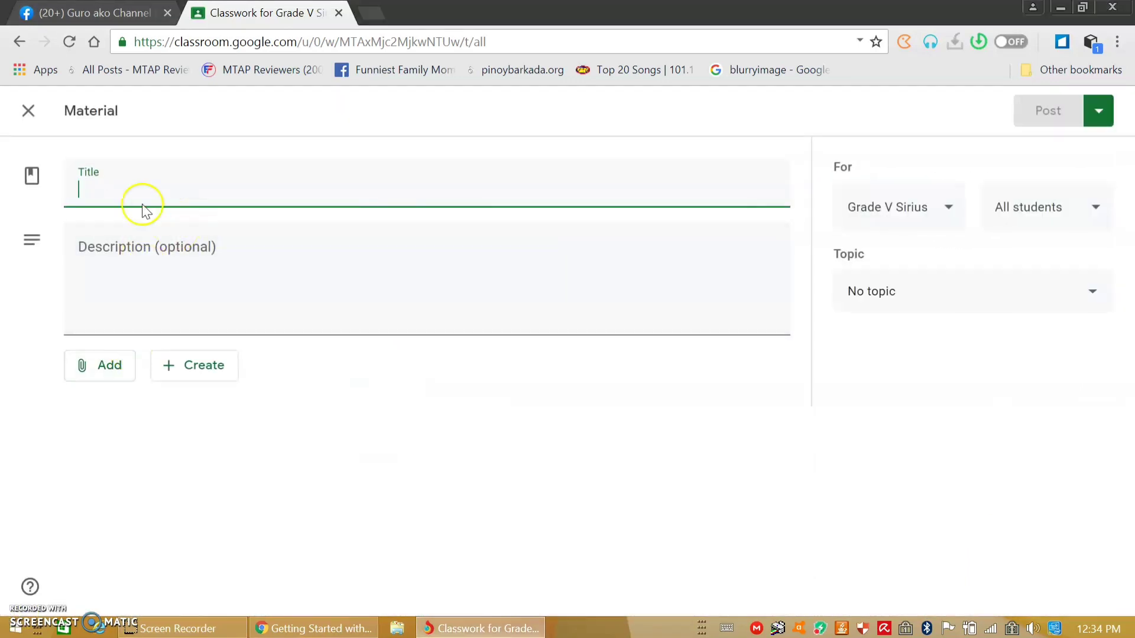
{"action": "left_click", "coordinate": [144, 240]}
{"action": "left_click", "coordinate": [120, 370]}
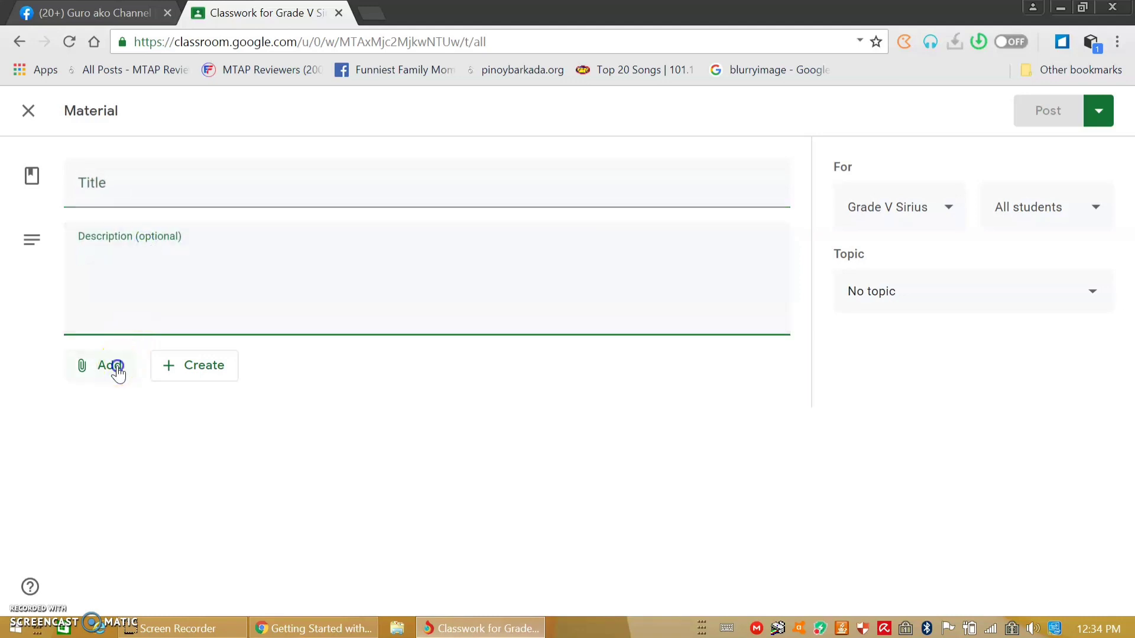
{"action": "left_click", "coordinate": [160, 403]}
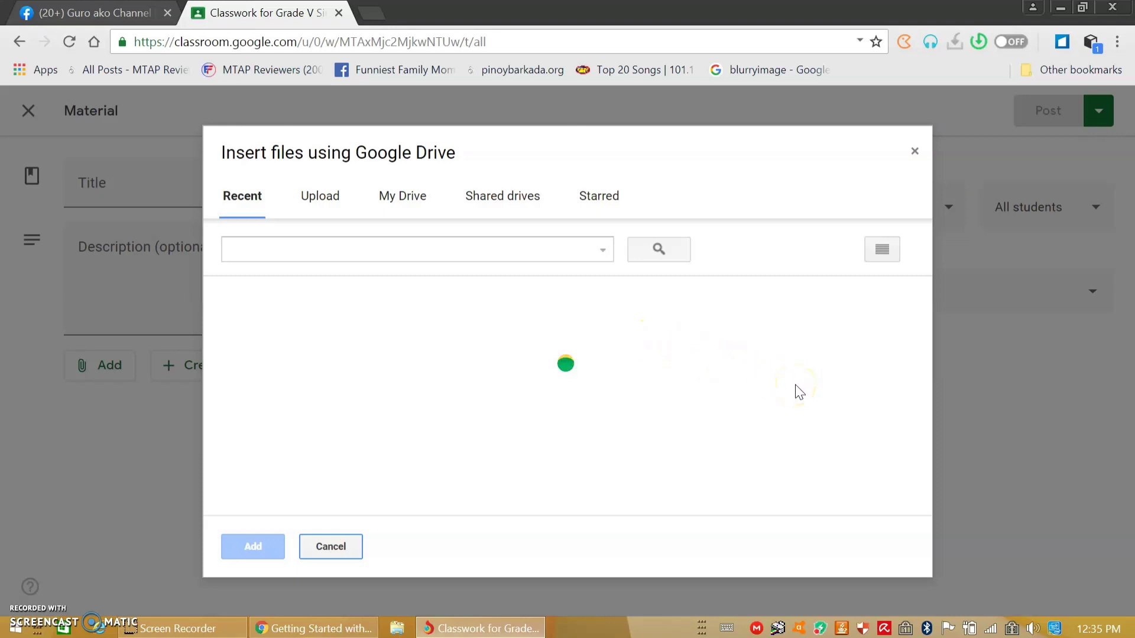
{"action": "scroll", "coordinate": [679, 375], "scroll_direction": "down", "scroll_amount": 10}
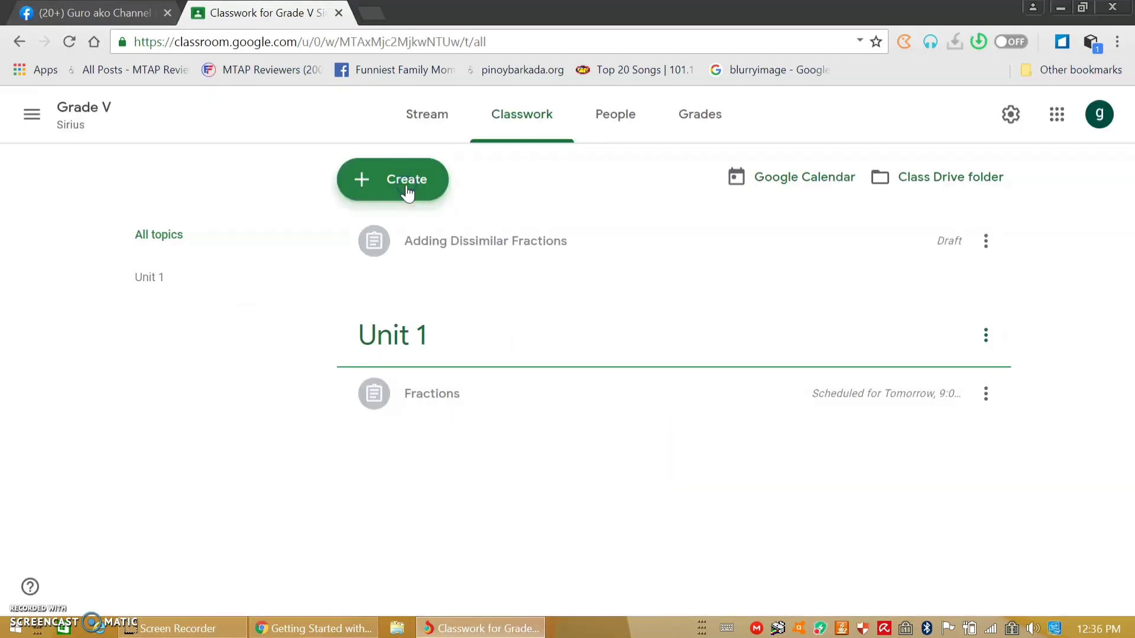
Open the reuse post option and view the reusable posts of the Grade V Sirius class.
{"action": "left_click", "coordinate": [407, 192]}
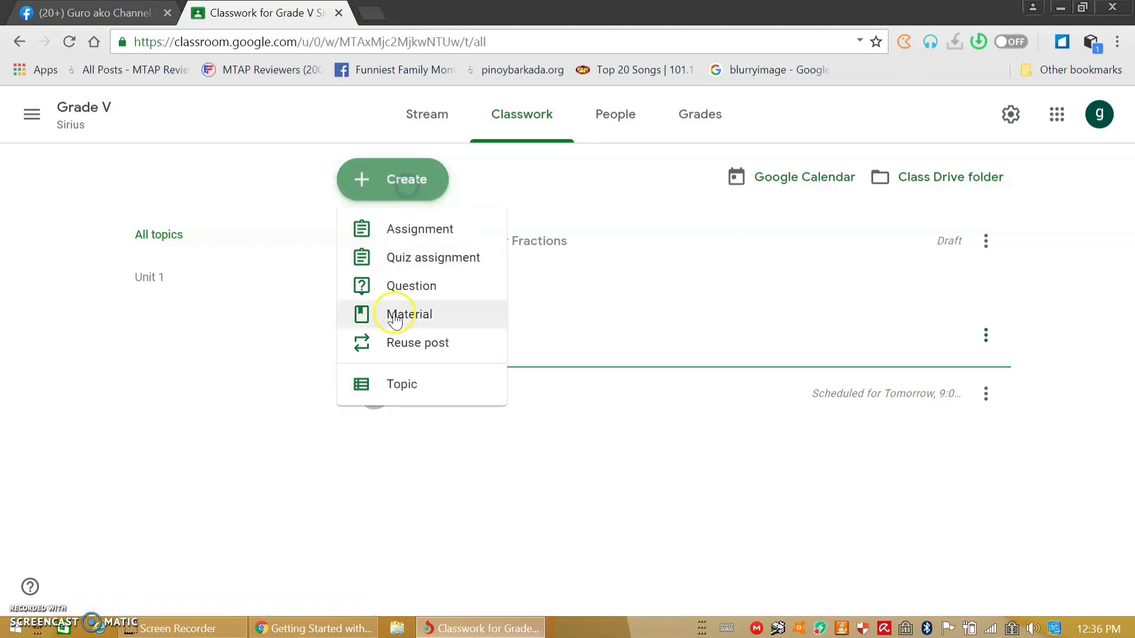
{"action": "left_click", "coordinate": [402, 345]}
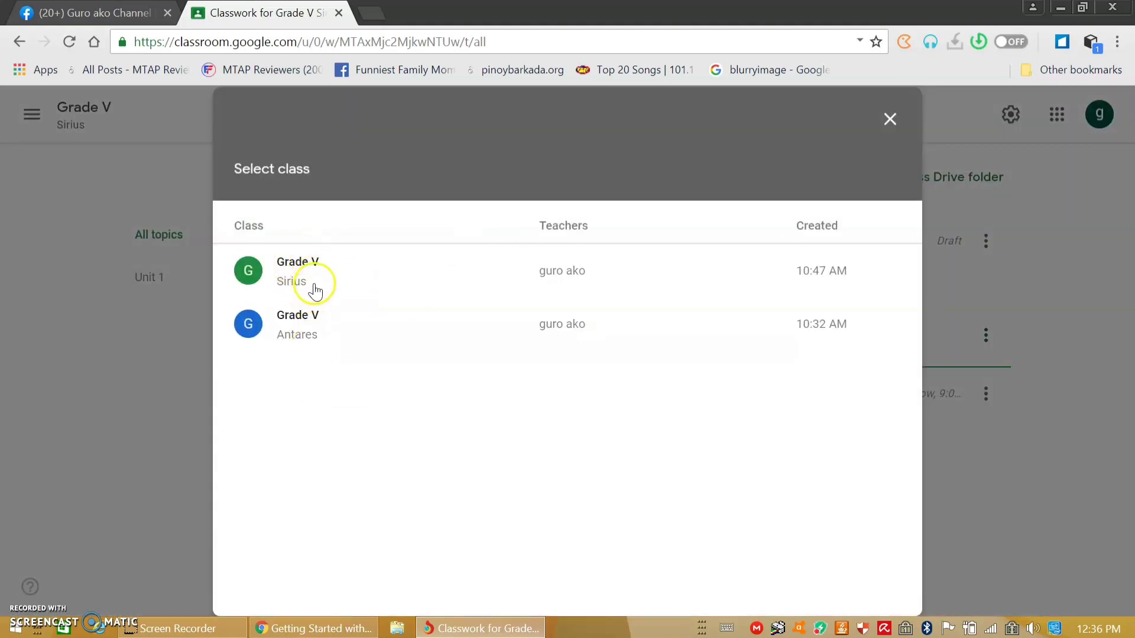
{"action": "left_click", "coordinate": [314, 286]}
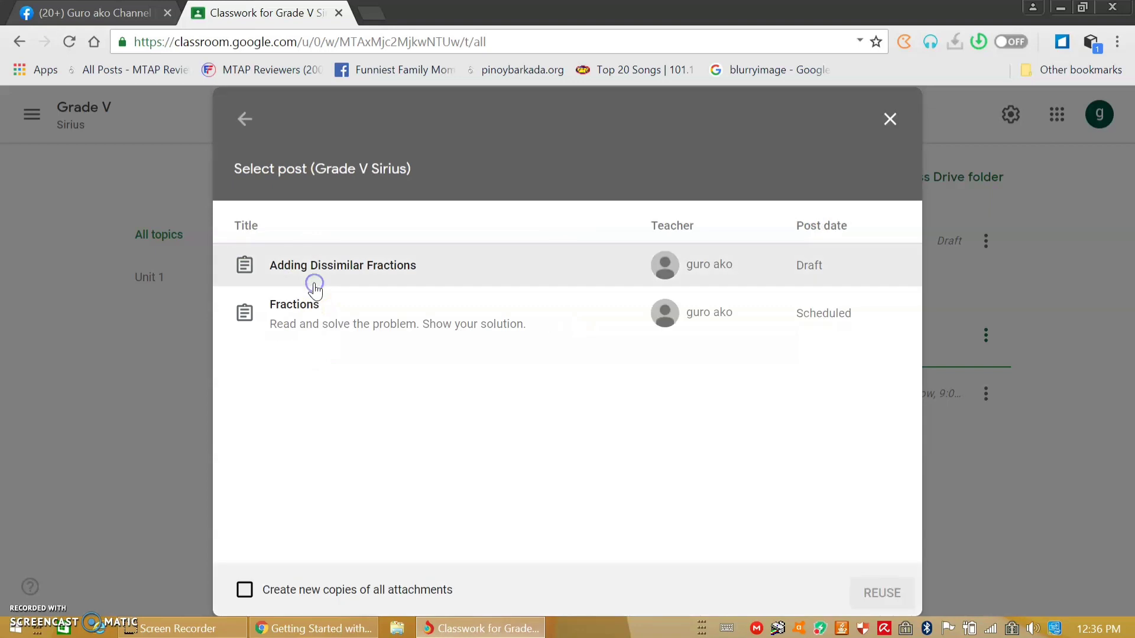
{"action": "left_click", "coordinate": [826, 319]}
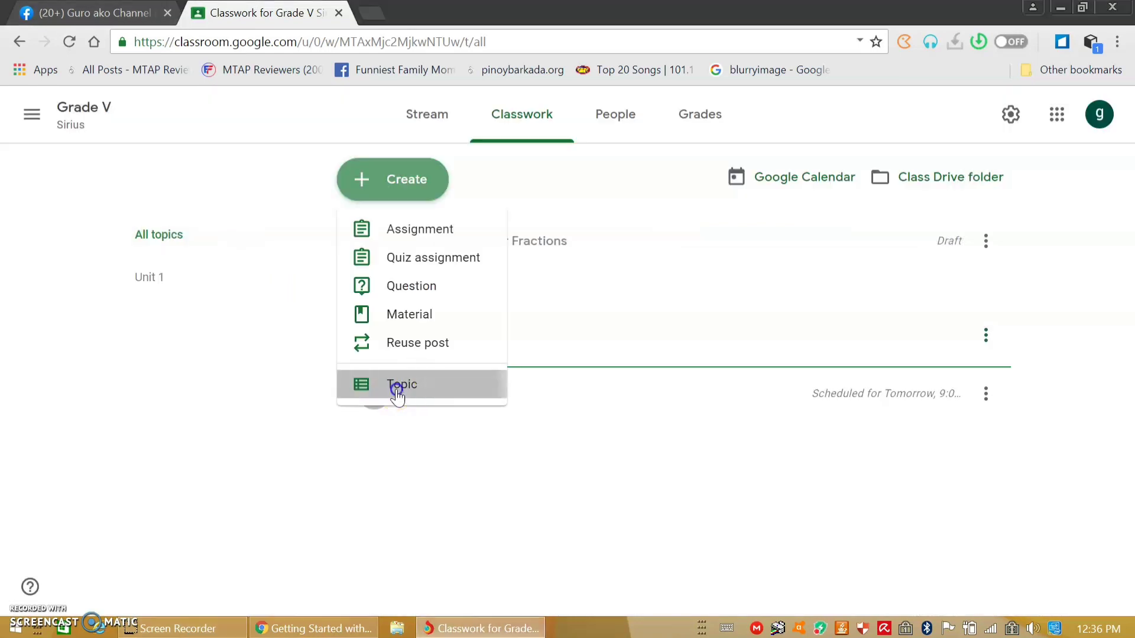
Add a new classwork topic named "Unit 4".
{"action": "left_click", "coordinate": [397, 395]}
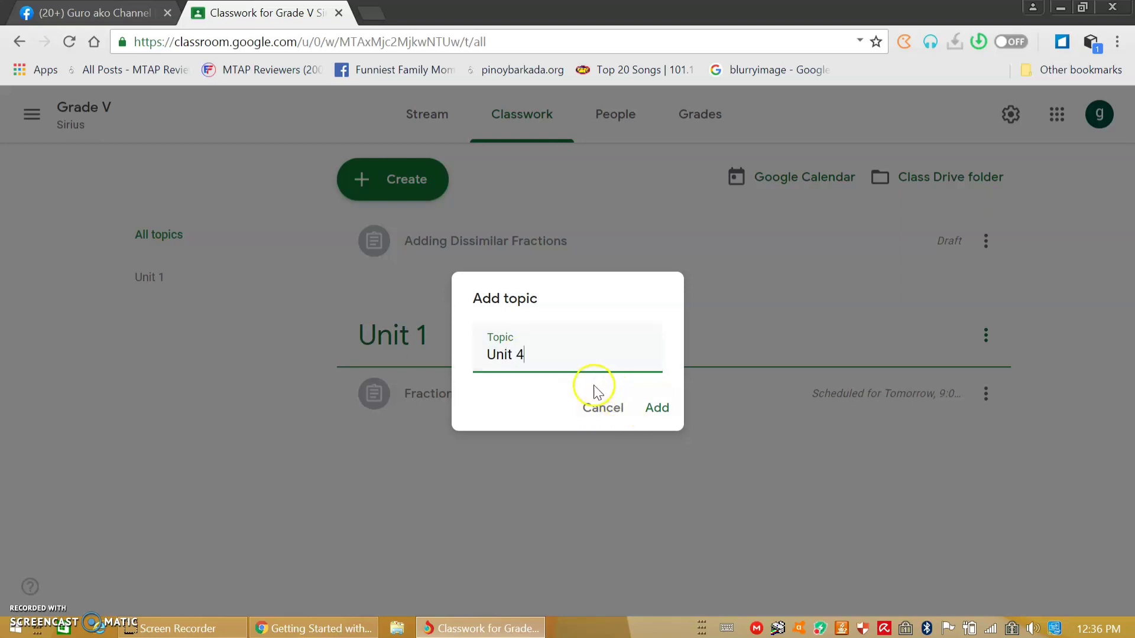
{"action": "left_click", "coordinate": [658, 408]}
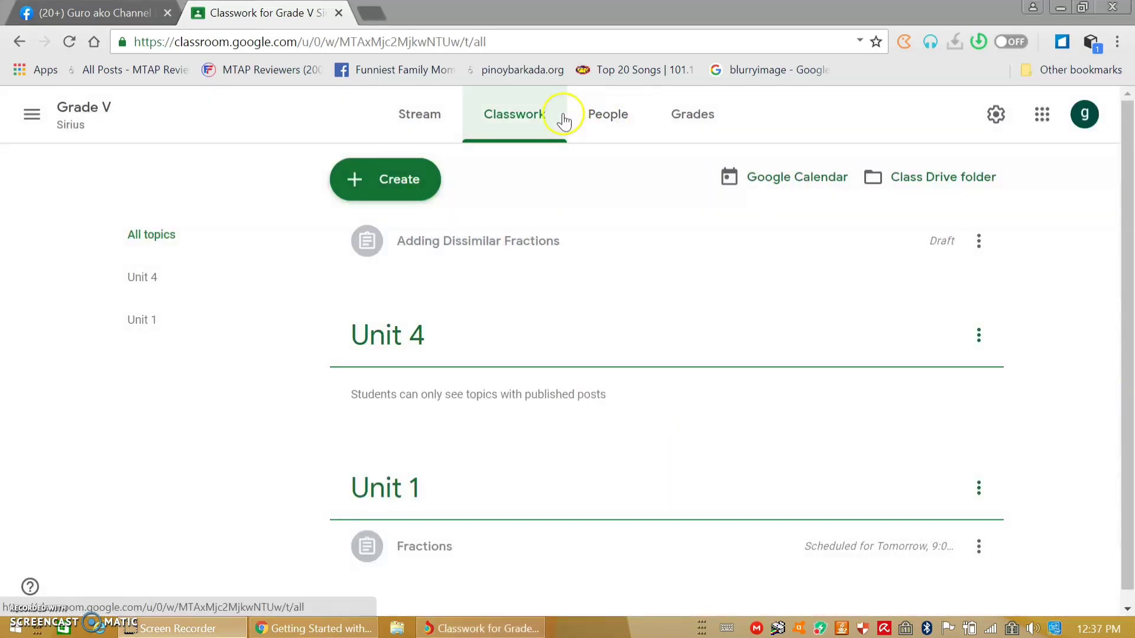
Open the class's people list and look at the invitation forms for students and teachers.
{"action": "left_click", "coordinate": [614, 118]}
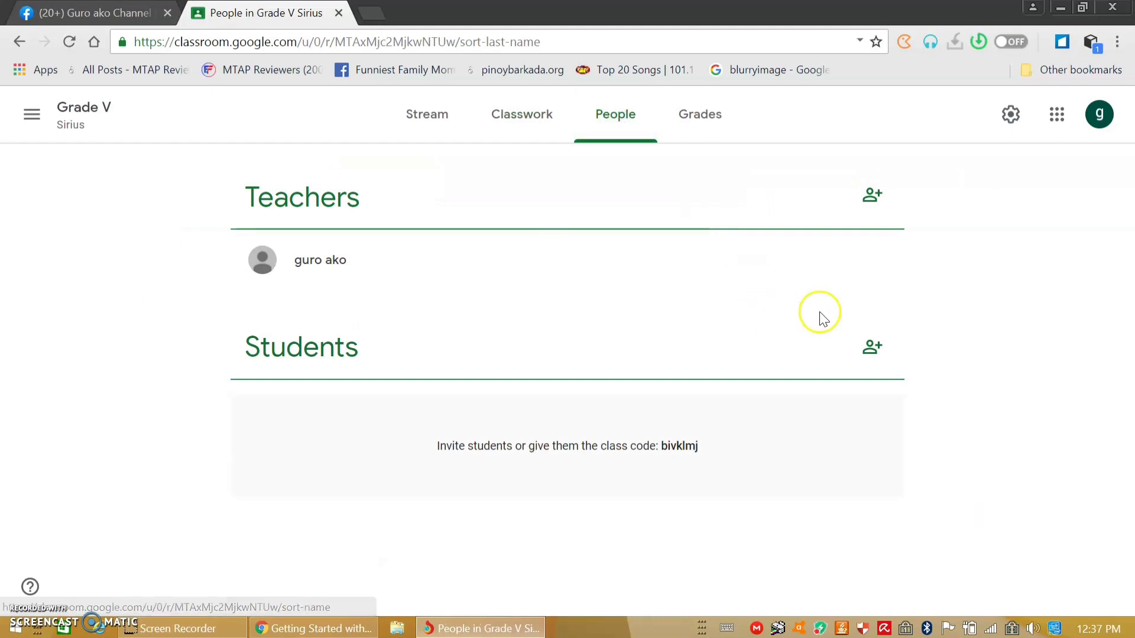
{"action": "left_click", "coordinate": [875, 353]}
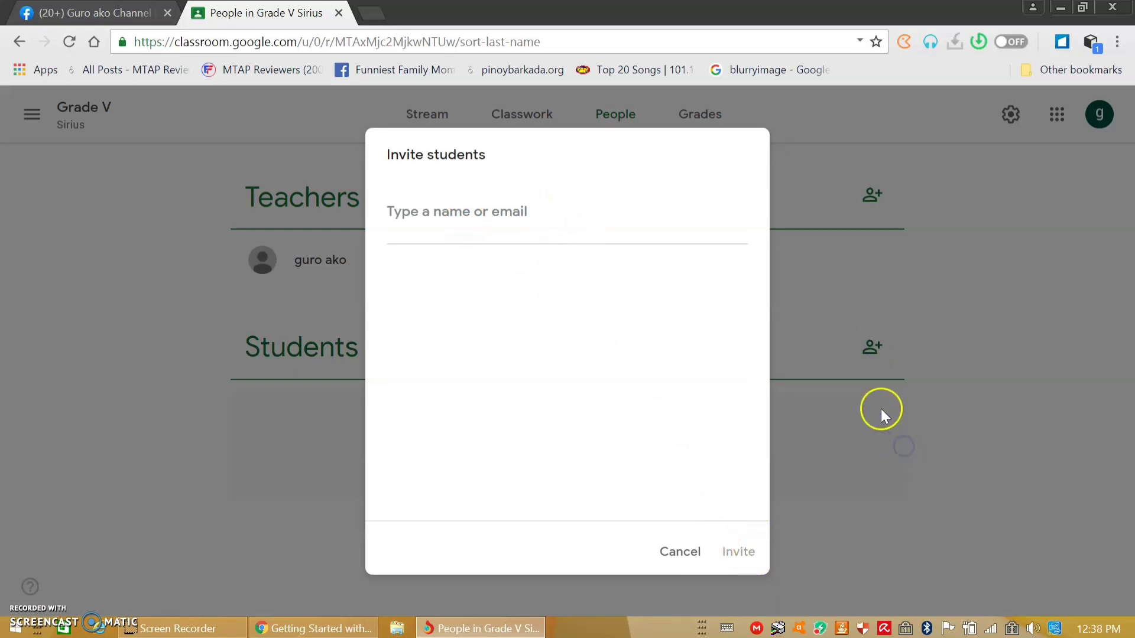
{"action": "left_click", "coordinate": [680, 552]}
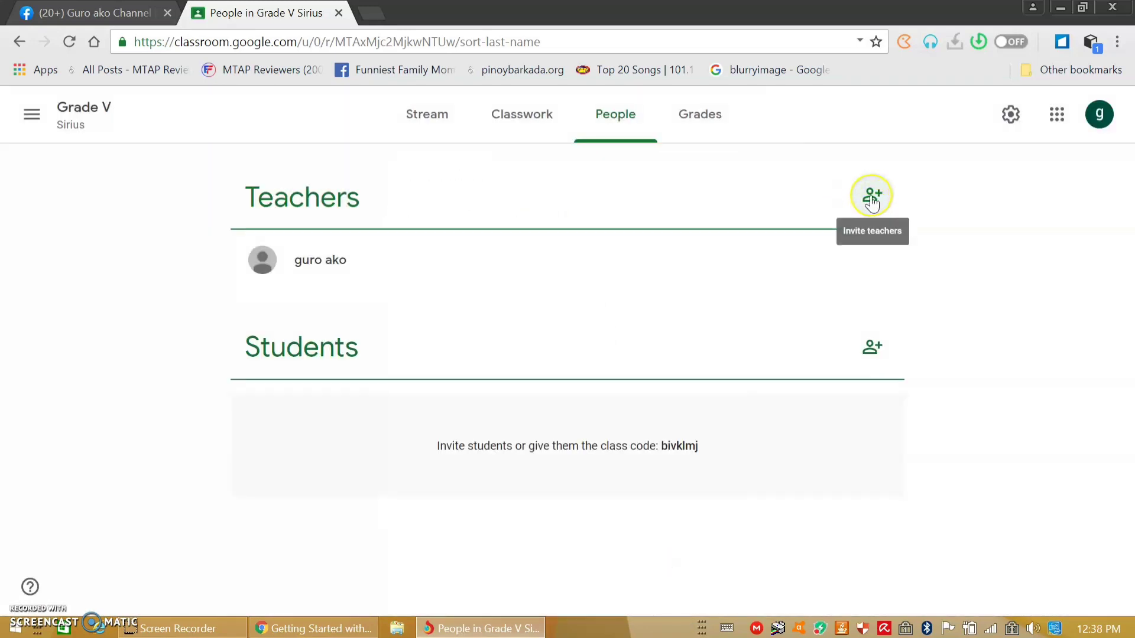
{"action": "left_click", "coordinate": [864, 198]}
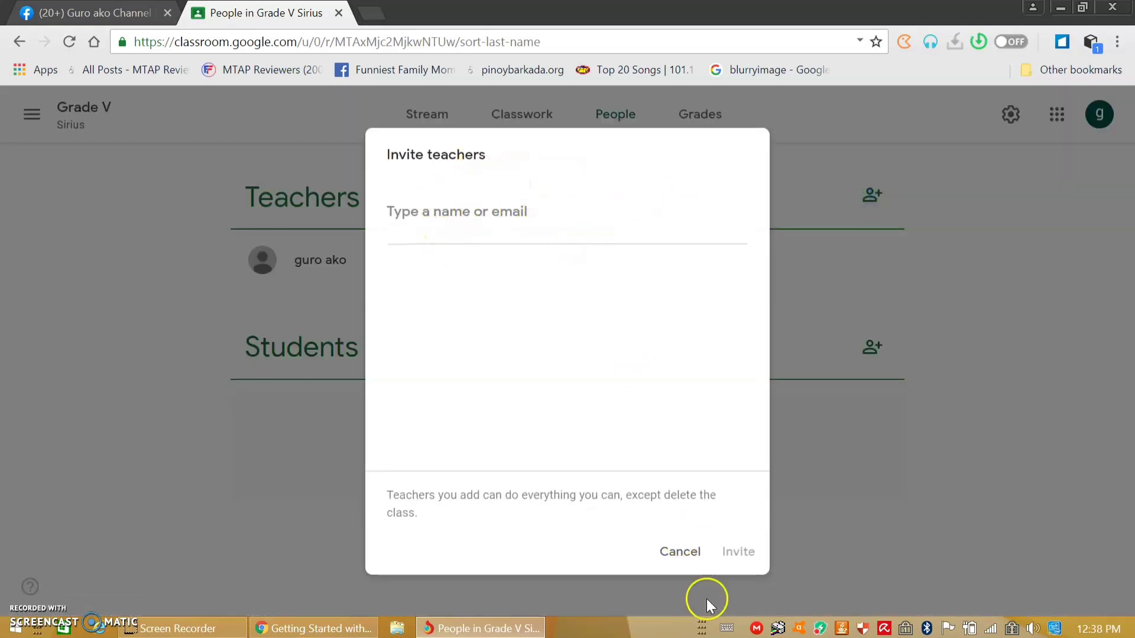
Invite a student by e-mail and remove the invited student from the class.
{"action": "left_click", "coordinate": [745, 551]}
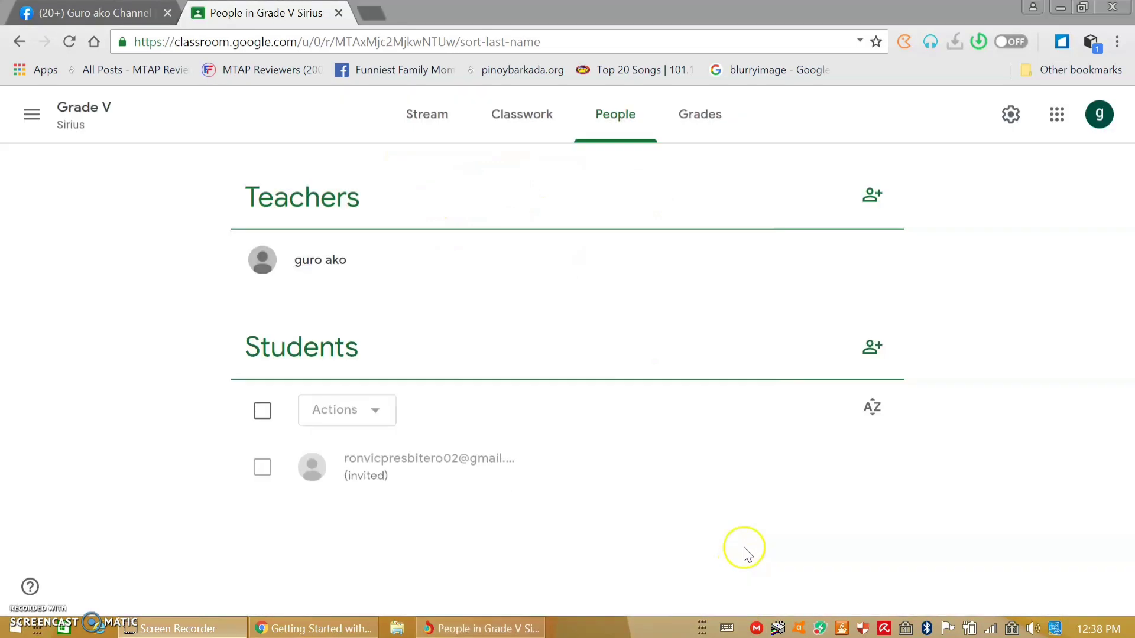
{"action": "left_click", "coordinate": [264, 410]}
{"action": "left_click", "coordinate": [374, 415]}
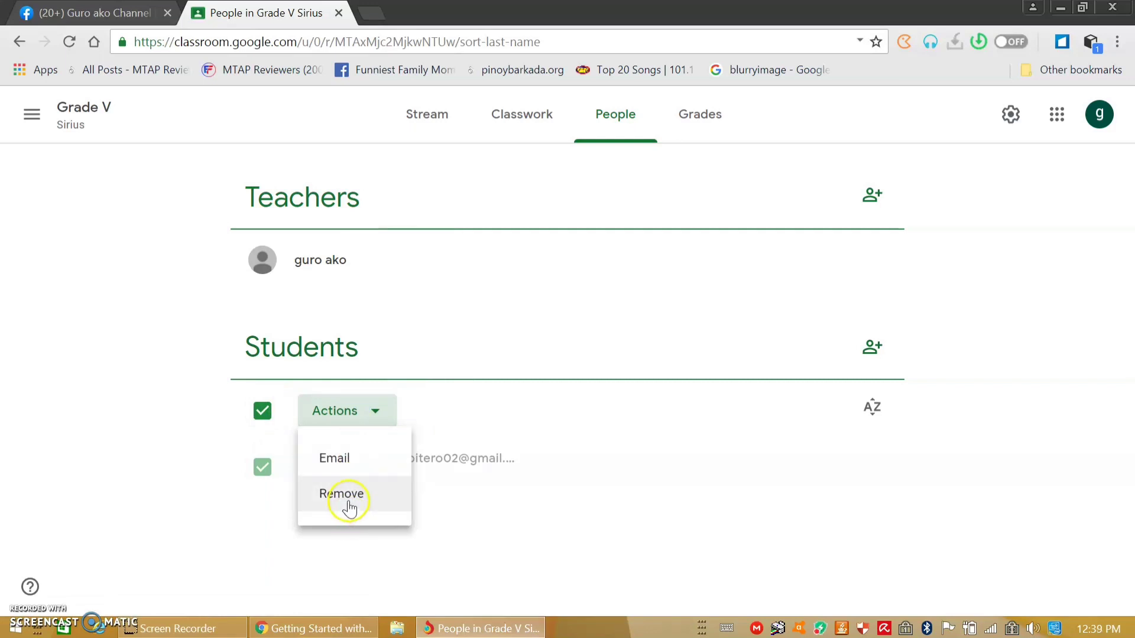
{"action": "left_click", "coordinate": [348, 501]}
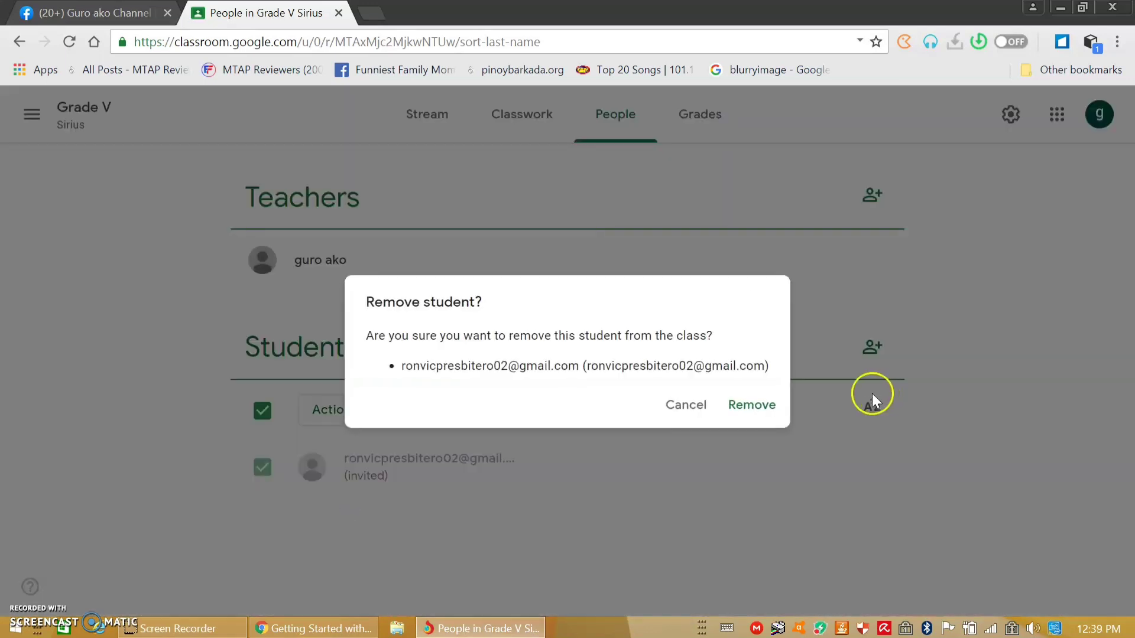
{"action": "left_click", "coordinate": [751, 406]}
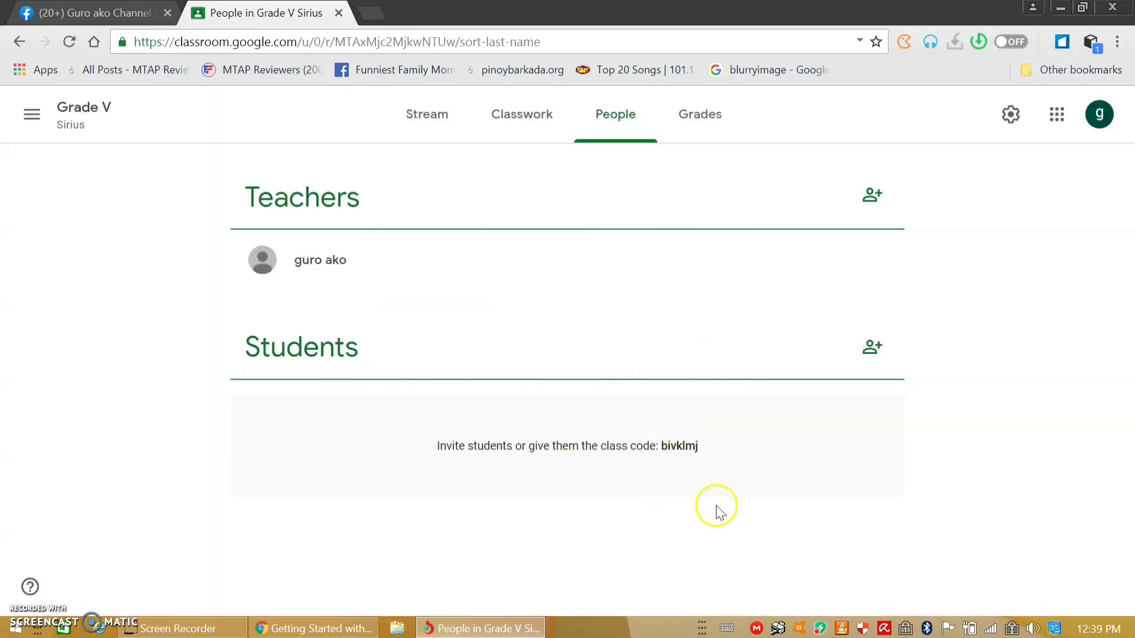
Open the Grade V Sirius gradebook to view the class grades.
{"action": "left_click", "coordinate": [703, 118]}
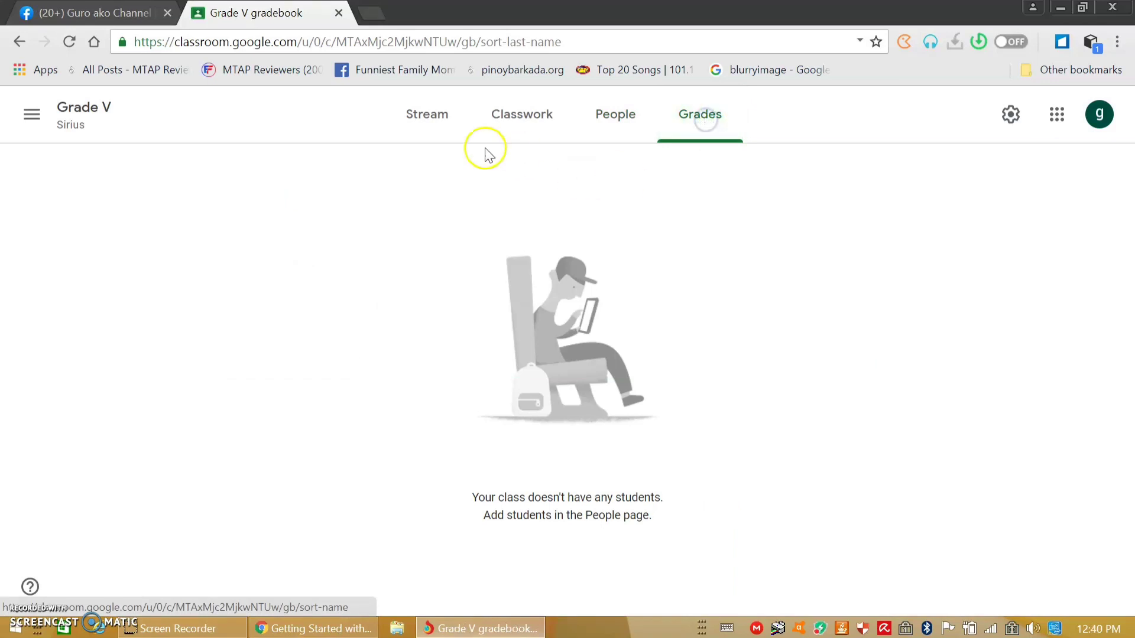